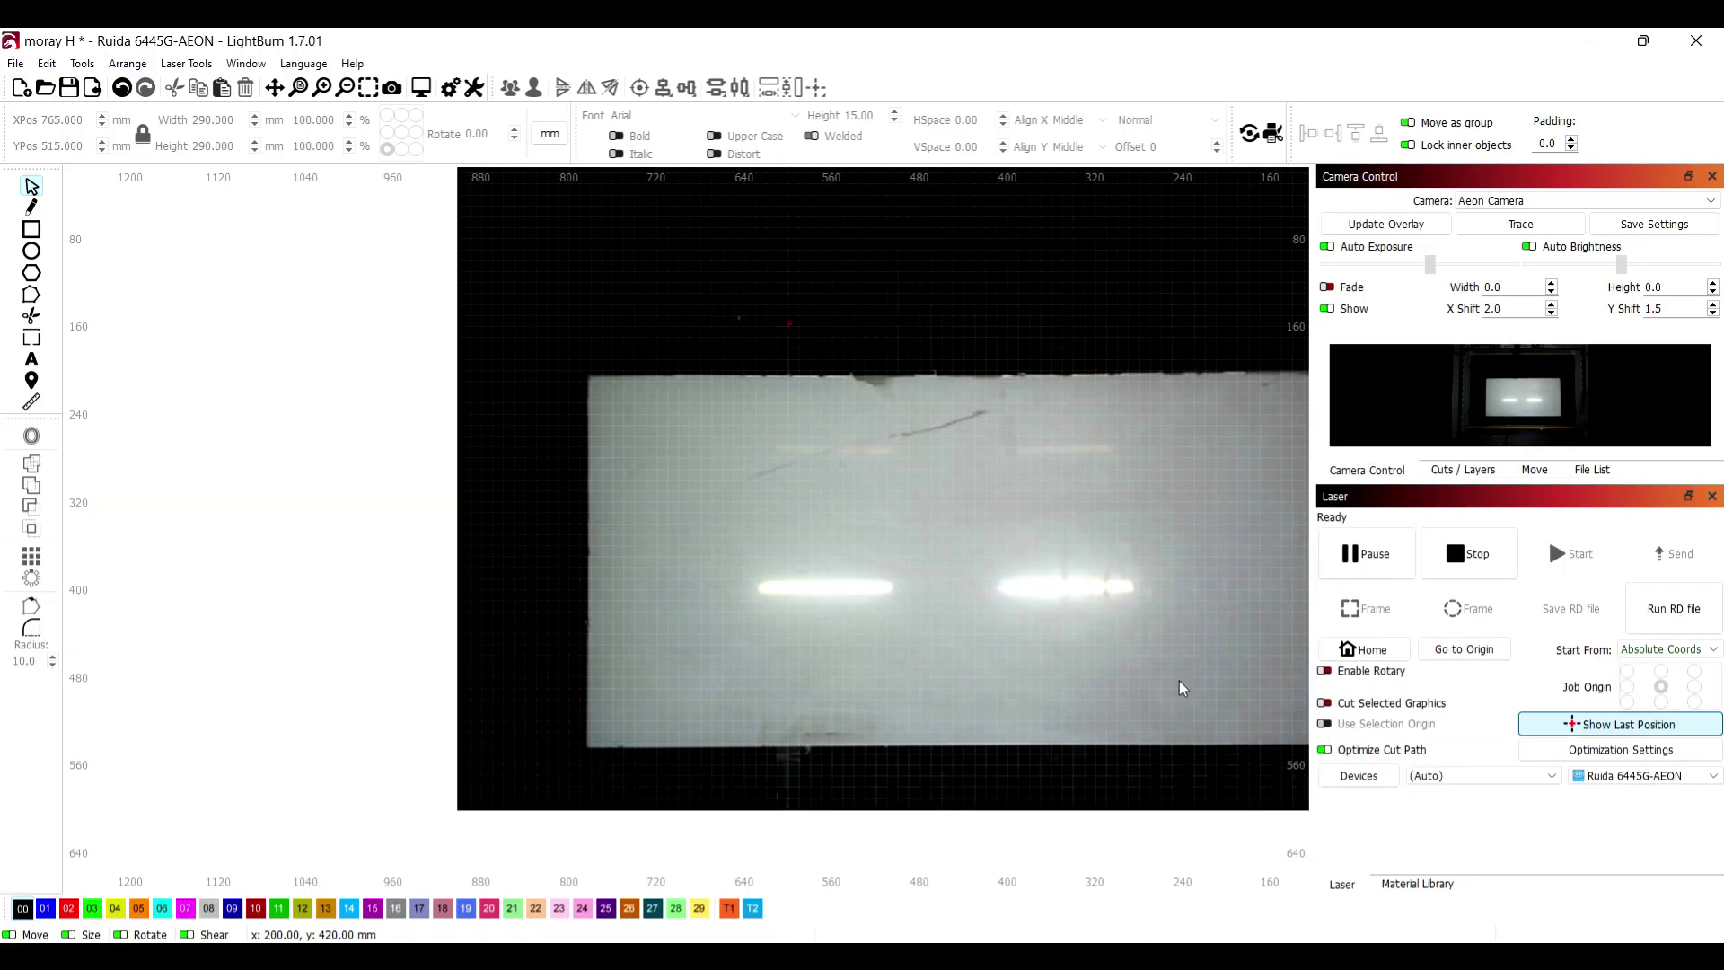
Step: Zoom the canvas in on the board in the camera overlay
{"action": "scroll", "coordinate": [1012, 719], "scroll_direction": "down", "scroll_amount": 2}
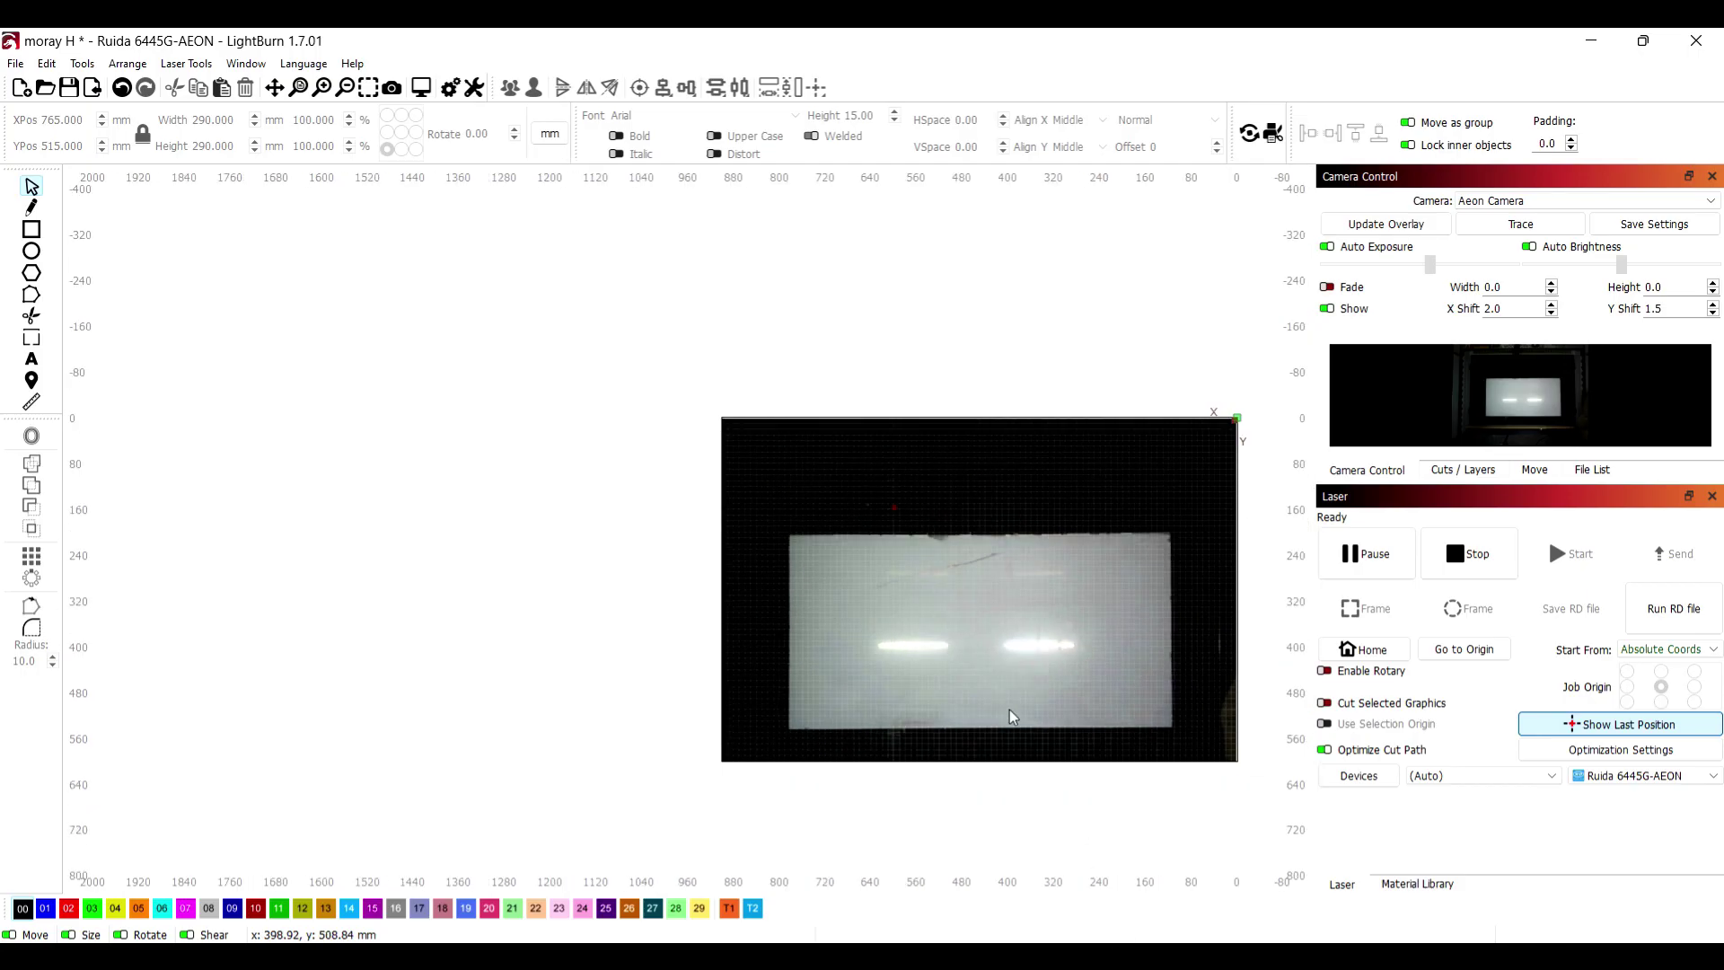
{"action": "scroll", "coordinate": [1266, 781], "scroll_direction": "up", "scroll_amount": 2}
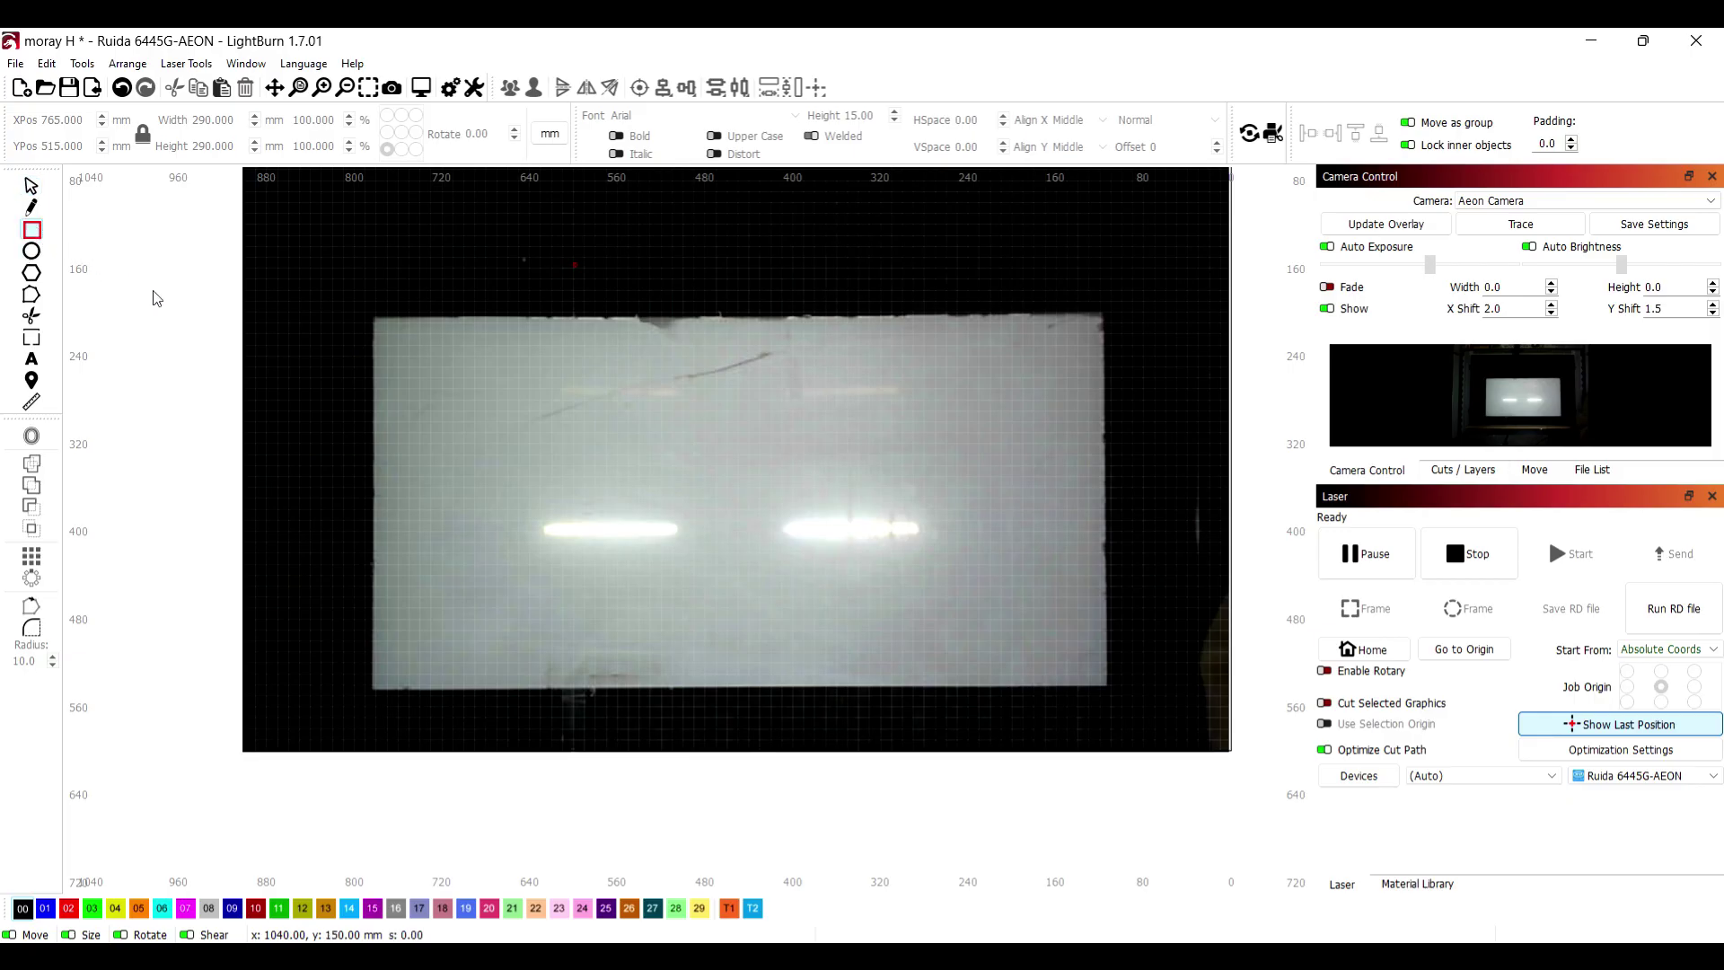
Step: Draw a rectangle over the board and lock it to a 290 × 290 mm square
{"action": "left_click_drag", "start_coordinate": [416, 364], "coordinate": [733, 629]}
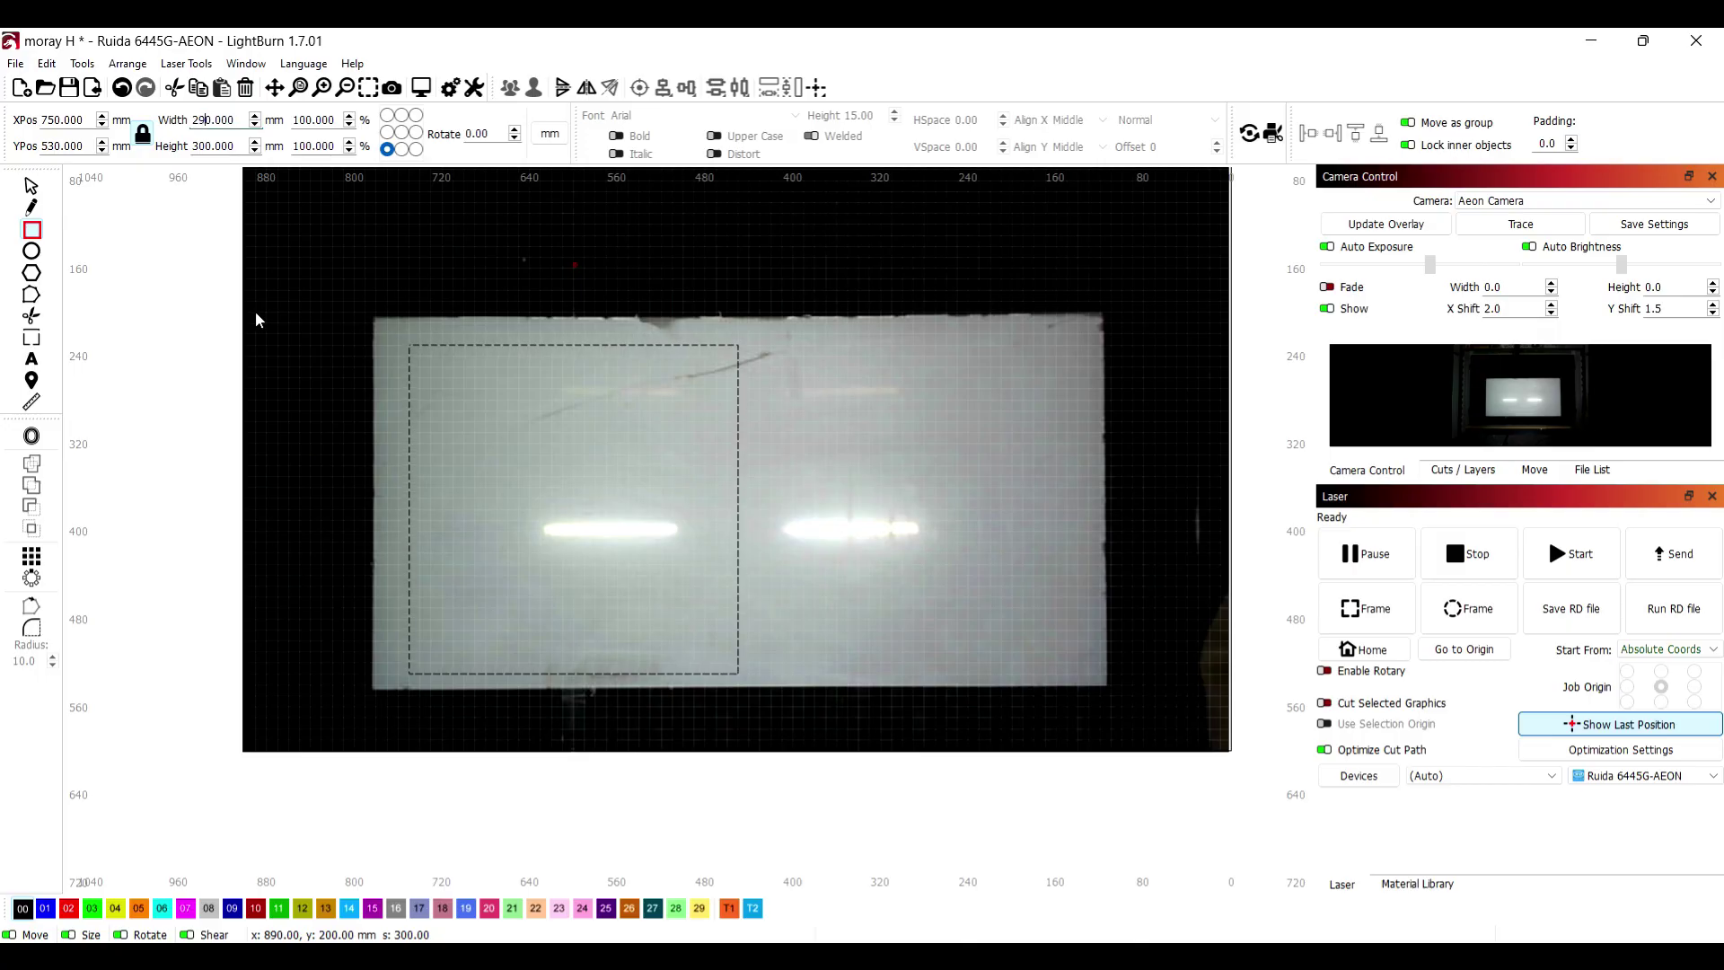
{"action": "key", "text": "Return"}
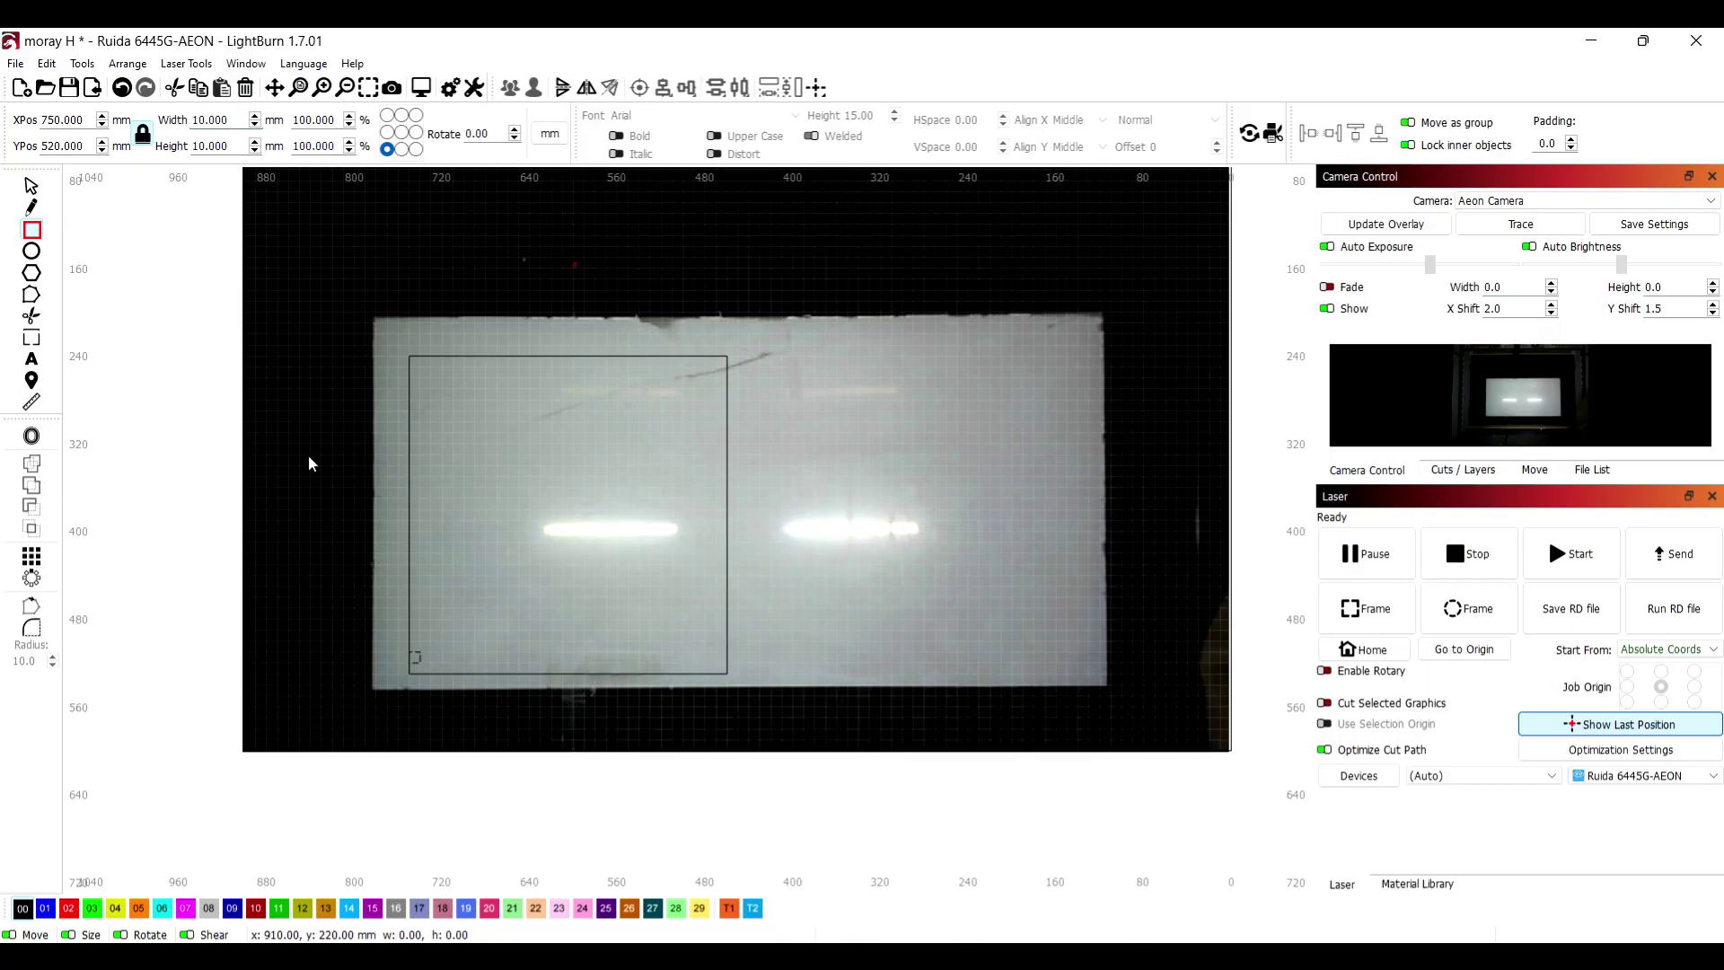
Step: Select the small 10 mm square and nudge it into the panel's bottom-left corner
{"action": "left_click", "coordinate": [32, 186]}
{"action": "left_click", "coordinate": [413, 657]}
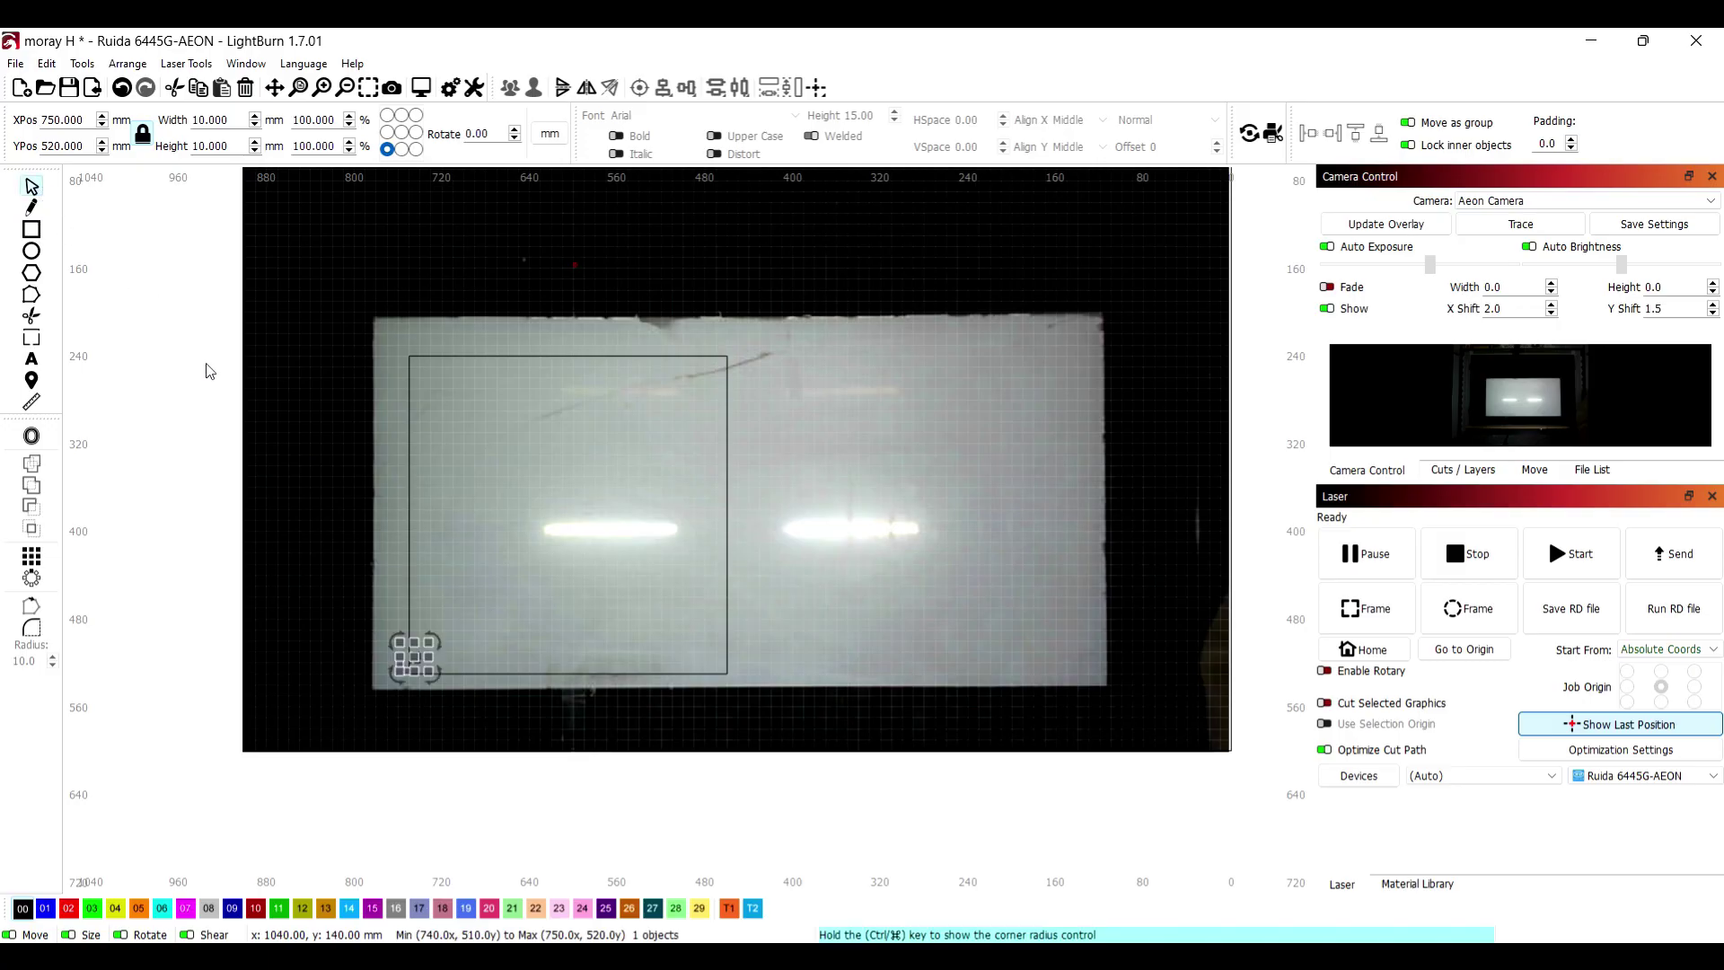
{"action": "scroll", "coordinate": [411, 660], "scroll_direction": "up", "scroll_amount": 1}
{"action": "scroll", "coordinate": [411, 660], "scroll_direction": "up", "scroll_amount": 1}
{"action": "left_click_drag", "start_coordinate": [412, 659], "coordinate": [413, 658]}
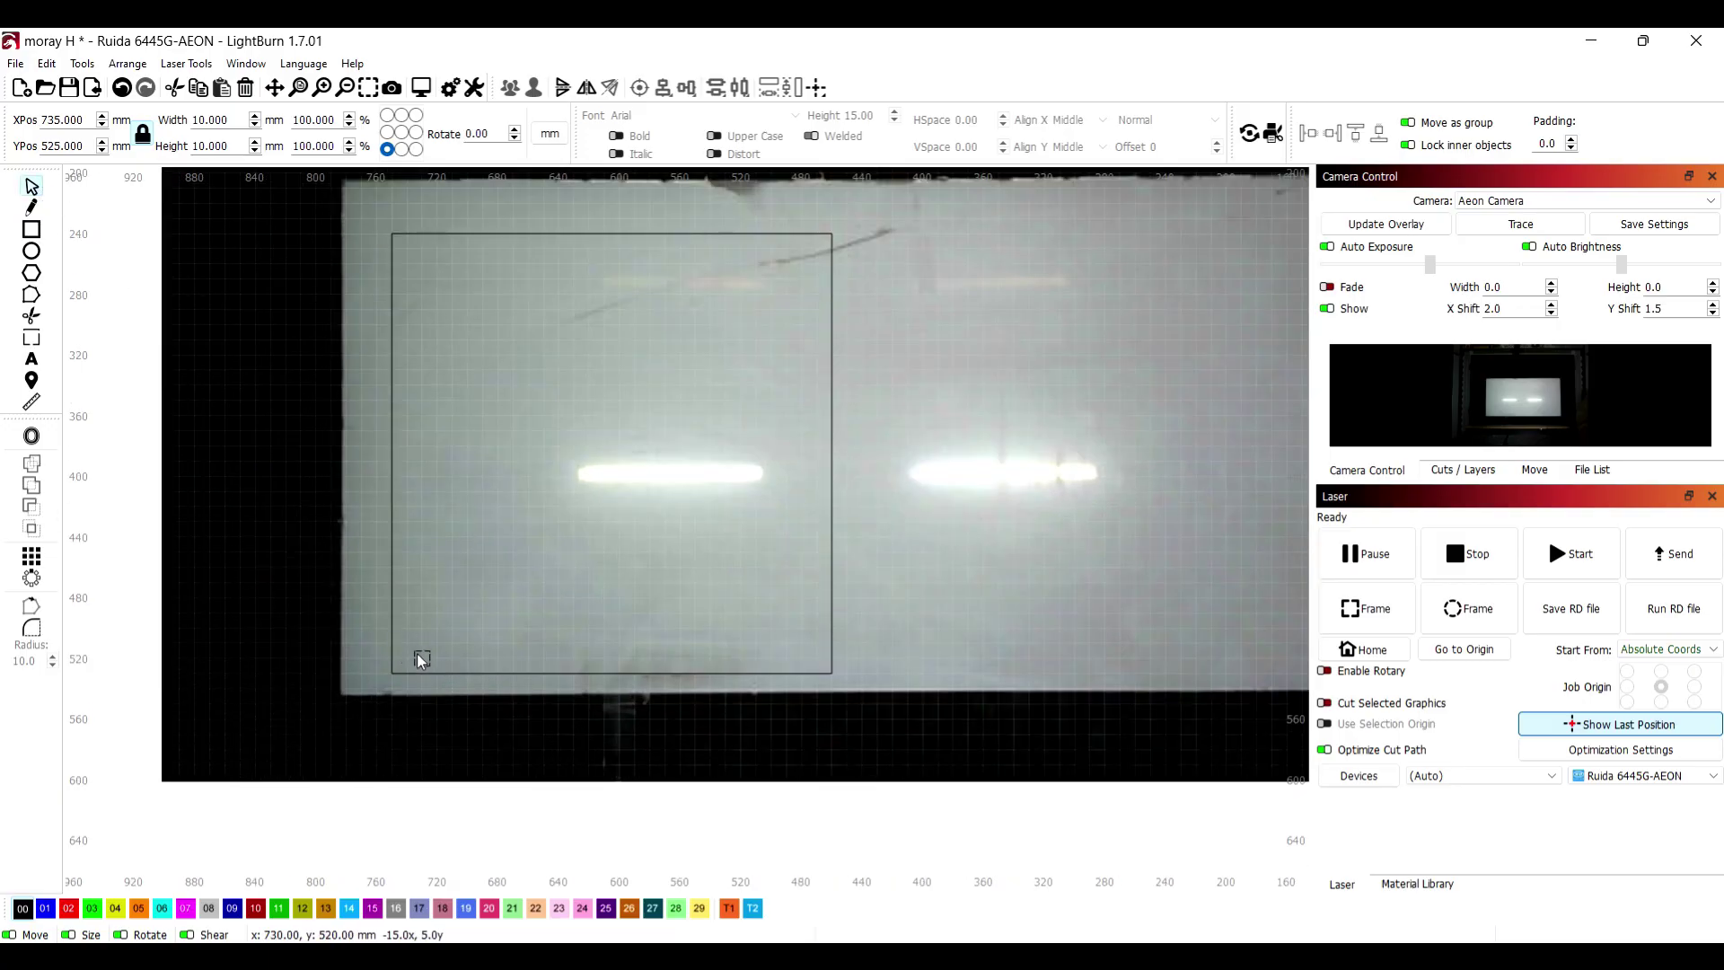
{"action": "left_click_drag", "start_coordinate": [420, 654], "coordinate": [420, 654]}
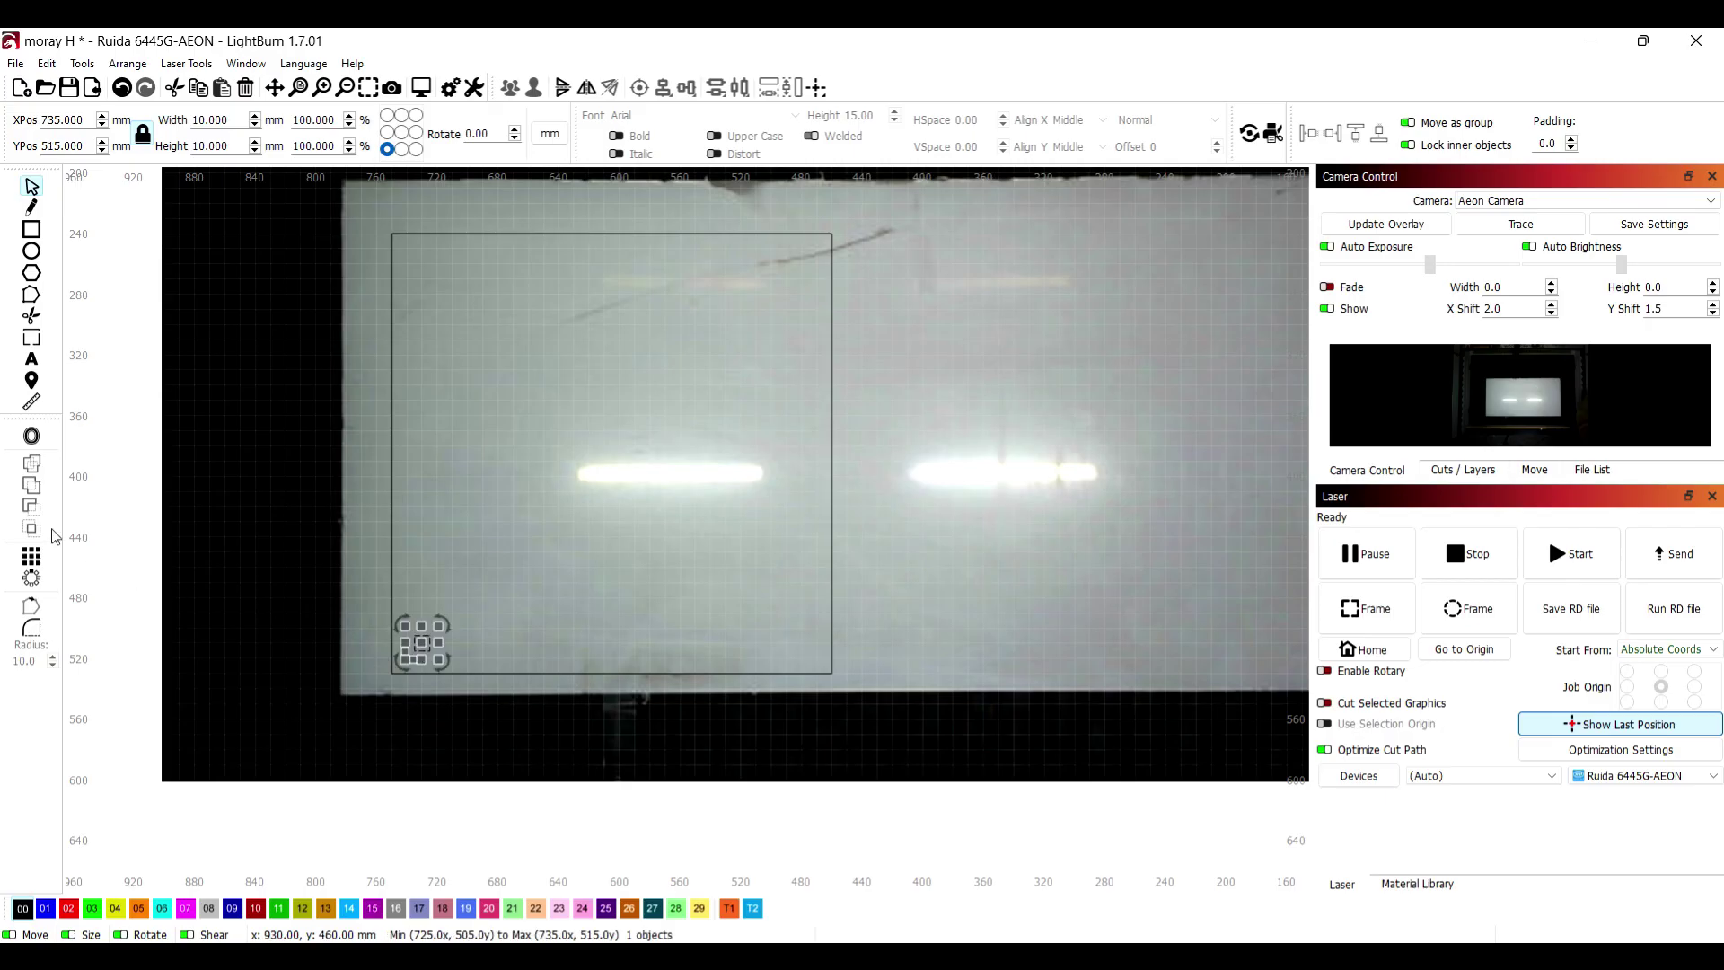
Step: Grid-array the square into 2 columns × 2 rows with 240 mm spacing
{"action": "left_click", "coordinate": [31, 556]}
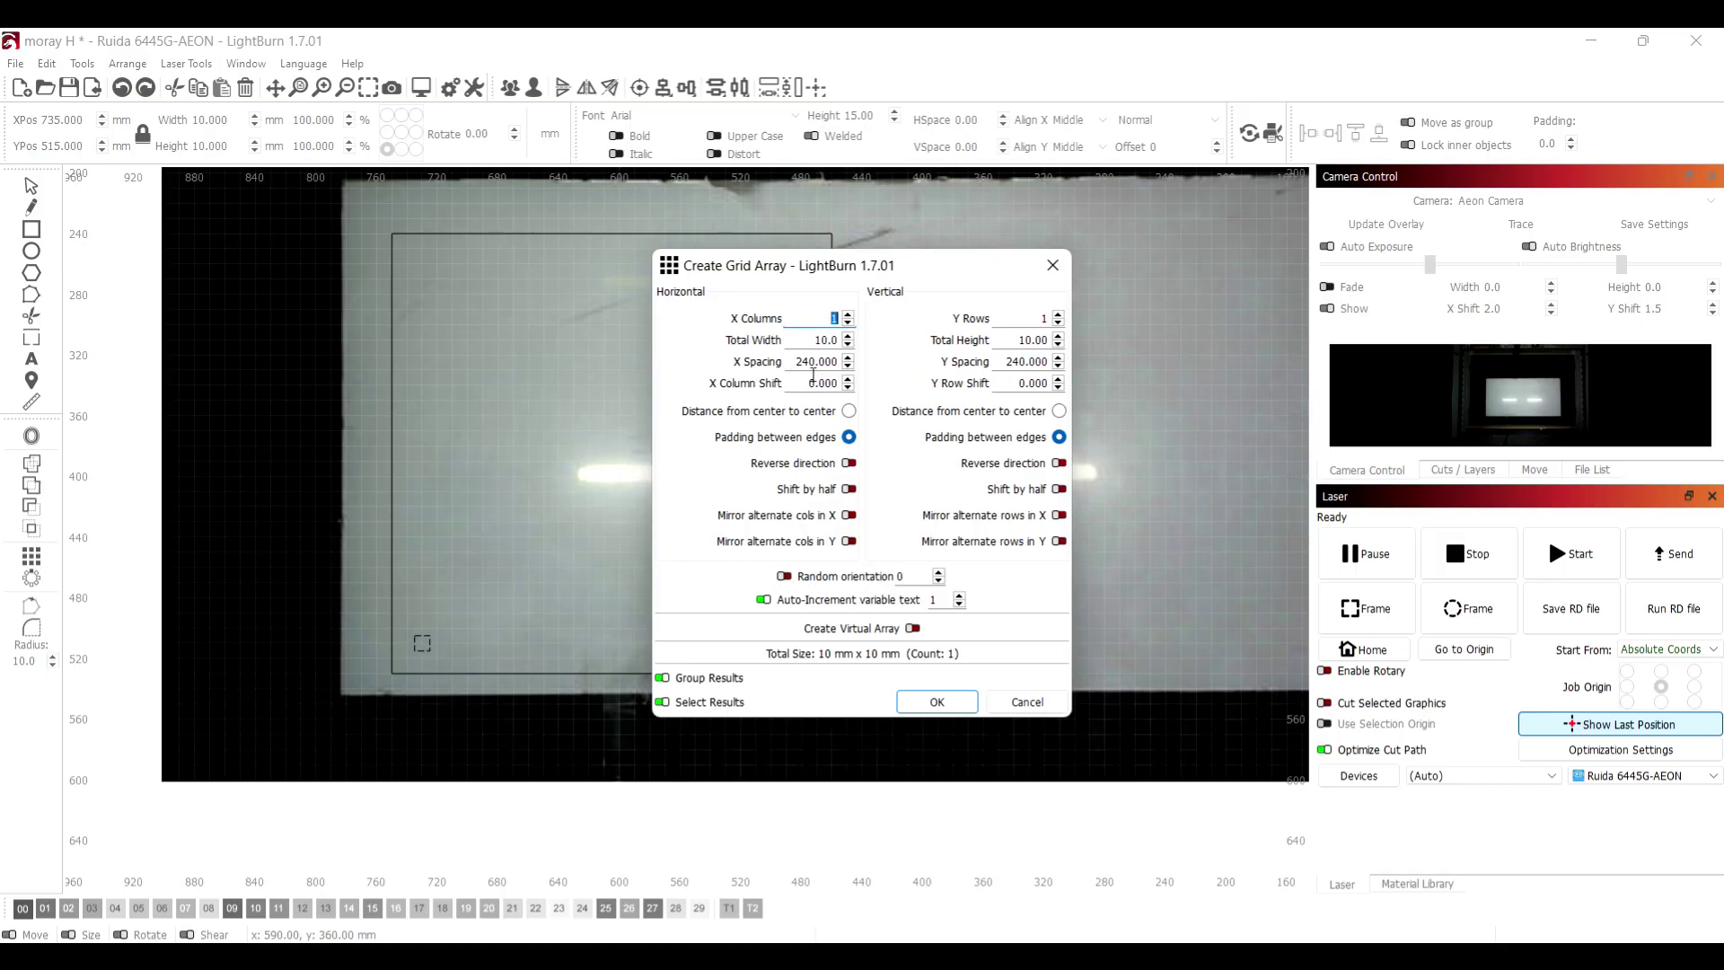
{"action": "type", "text": "3"}
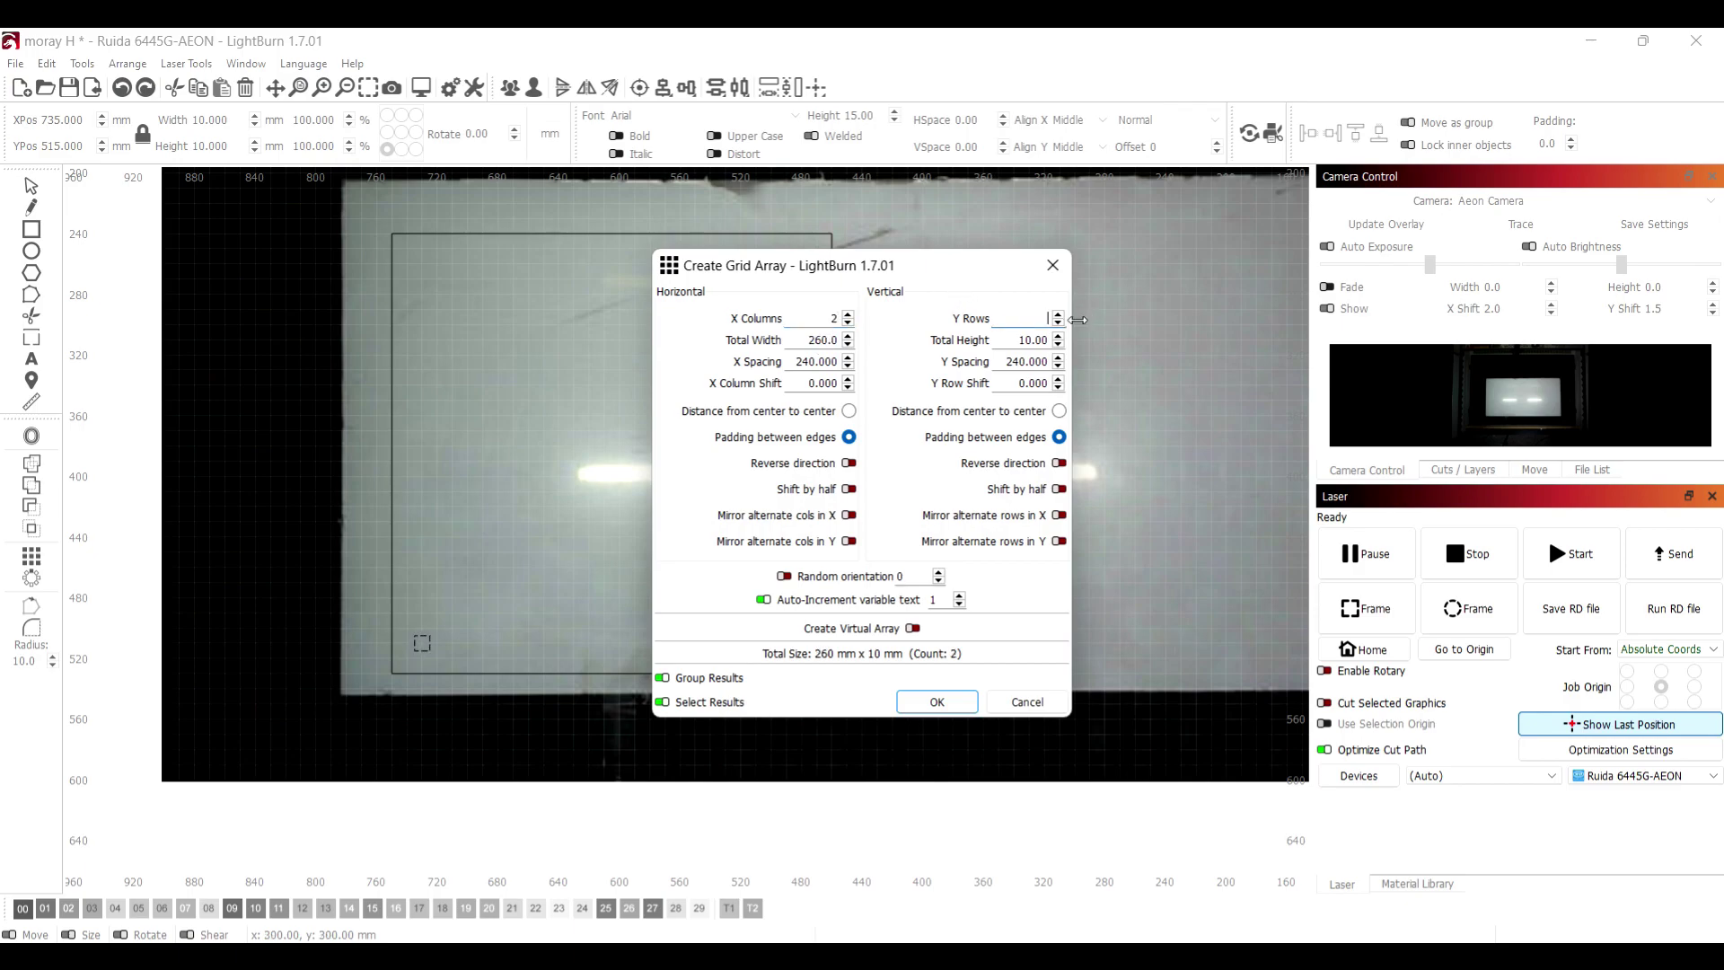
{"action": "type", "text": "2"}
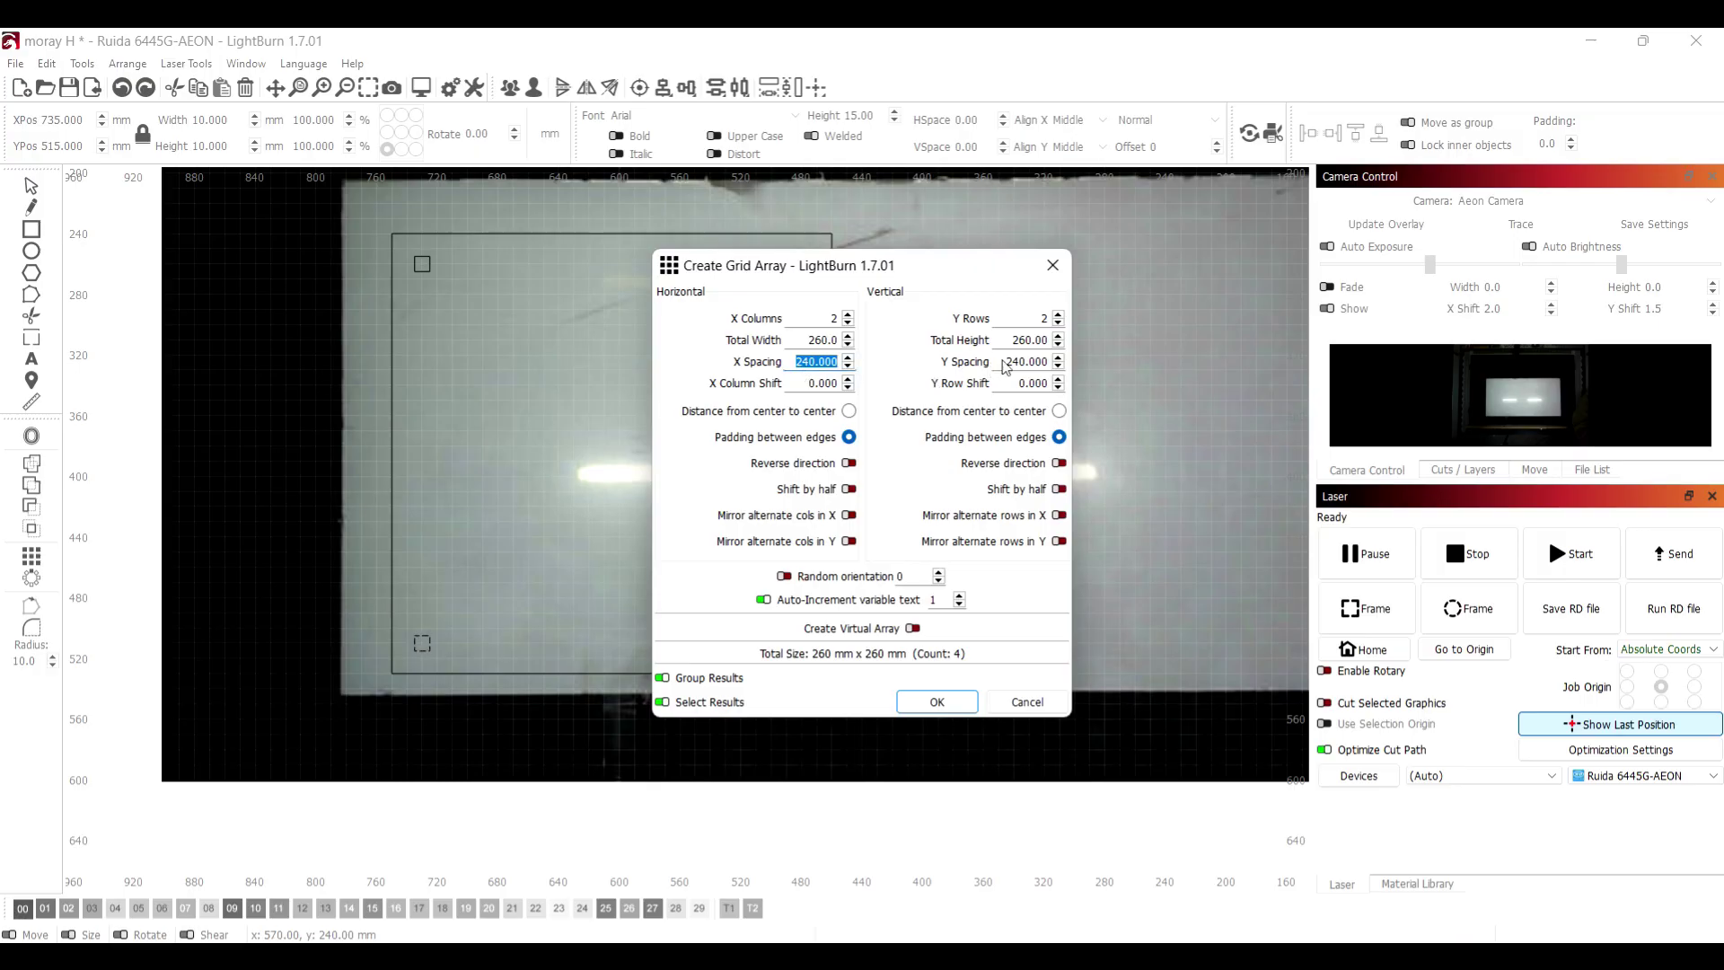
{"action": "left_click", "coordinate": [957, 703]}
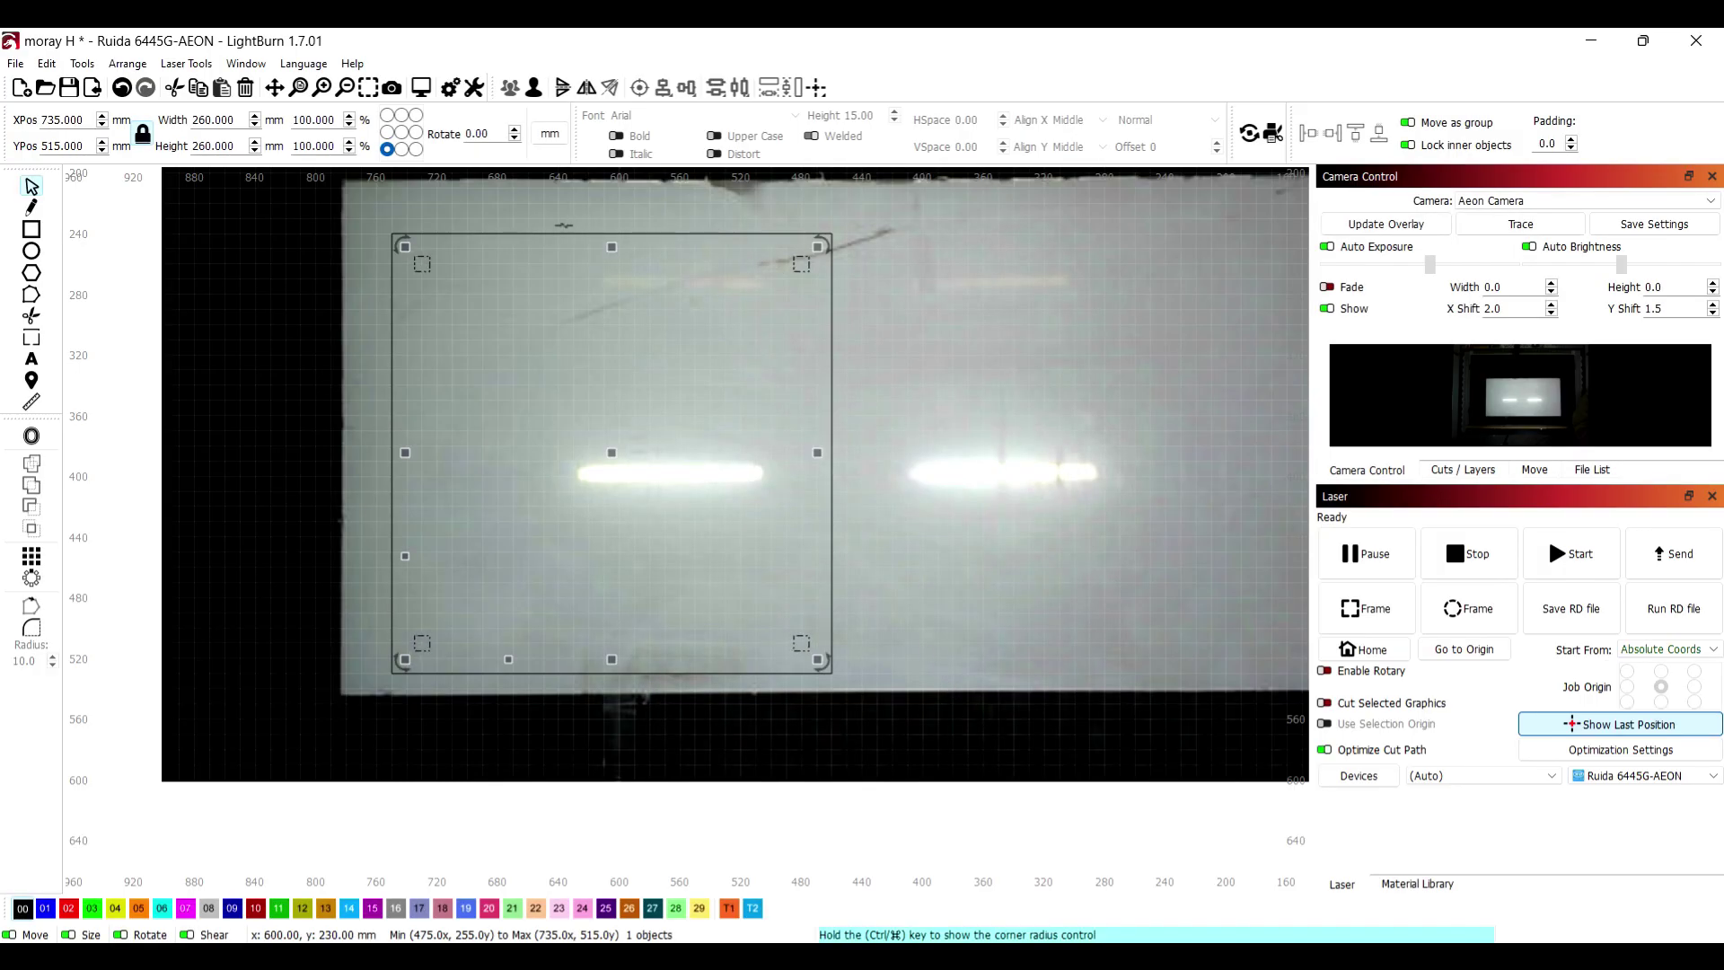
Step: Centre the 290 mm square on the four corner holes and move the panel to the board's left side
{"action": "left_click", "coordinate": [557, 226], "text": "shift"}
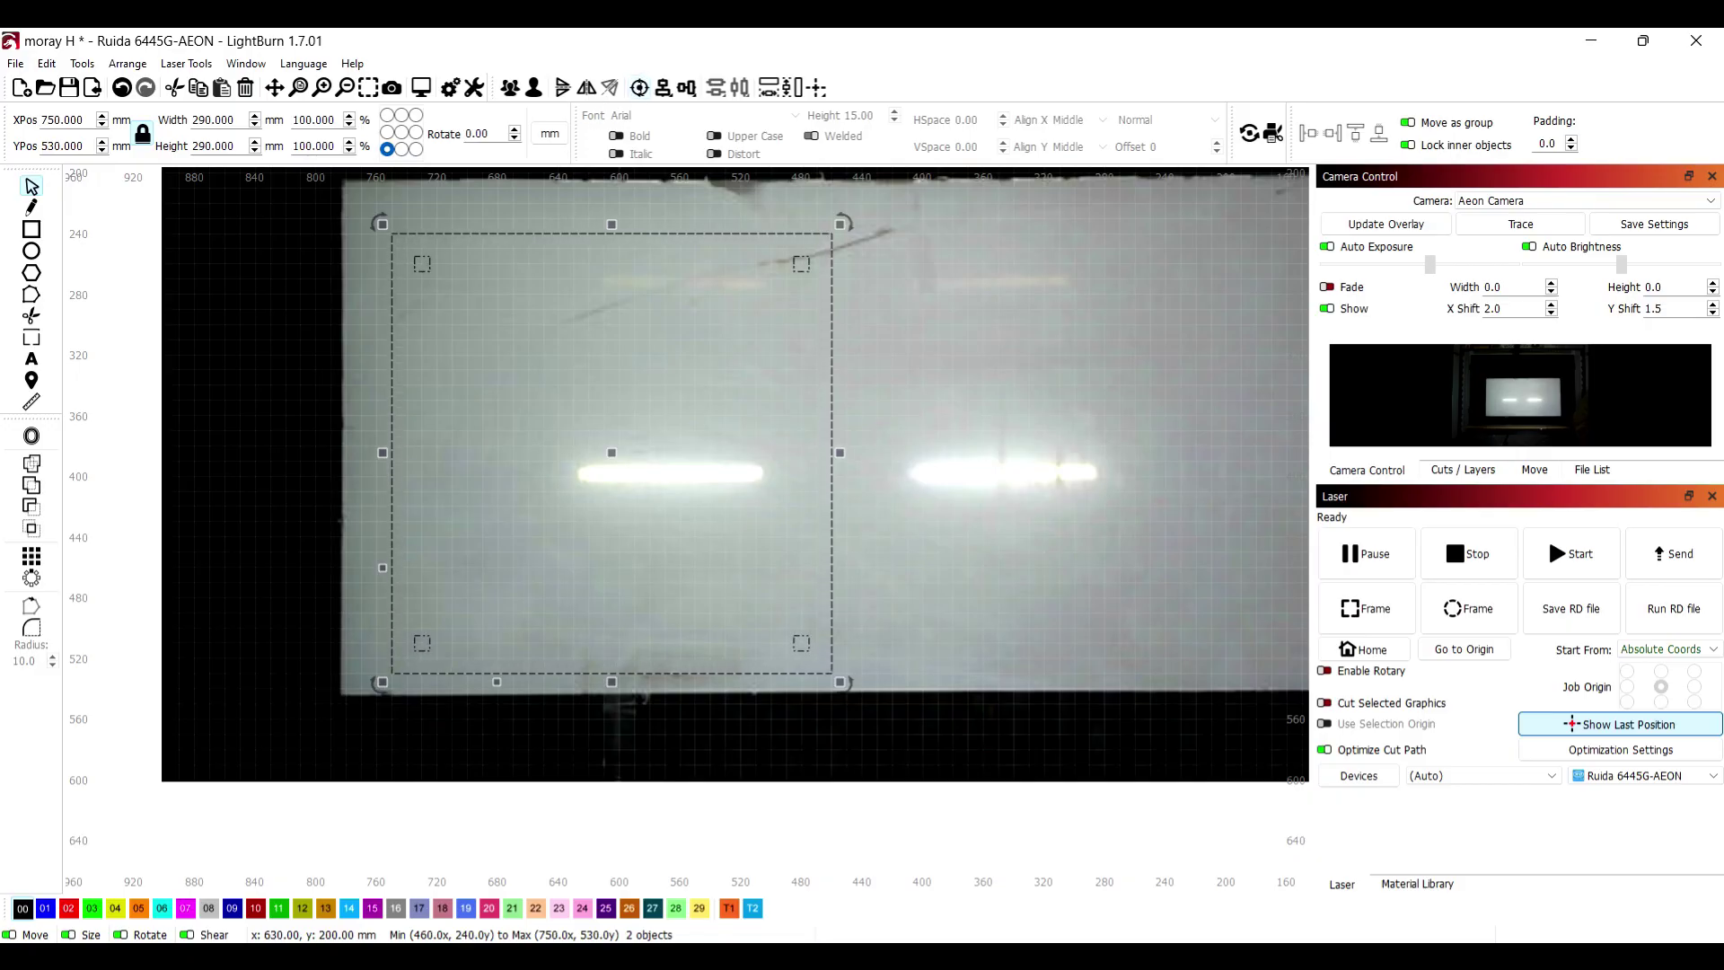
{"action": "left_click", "coordinate": [658, 442]}
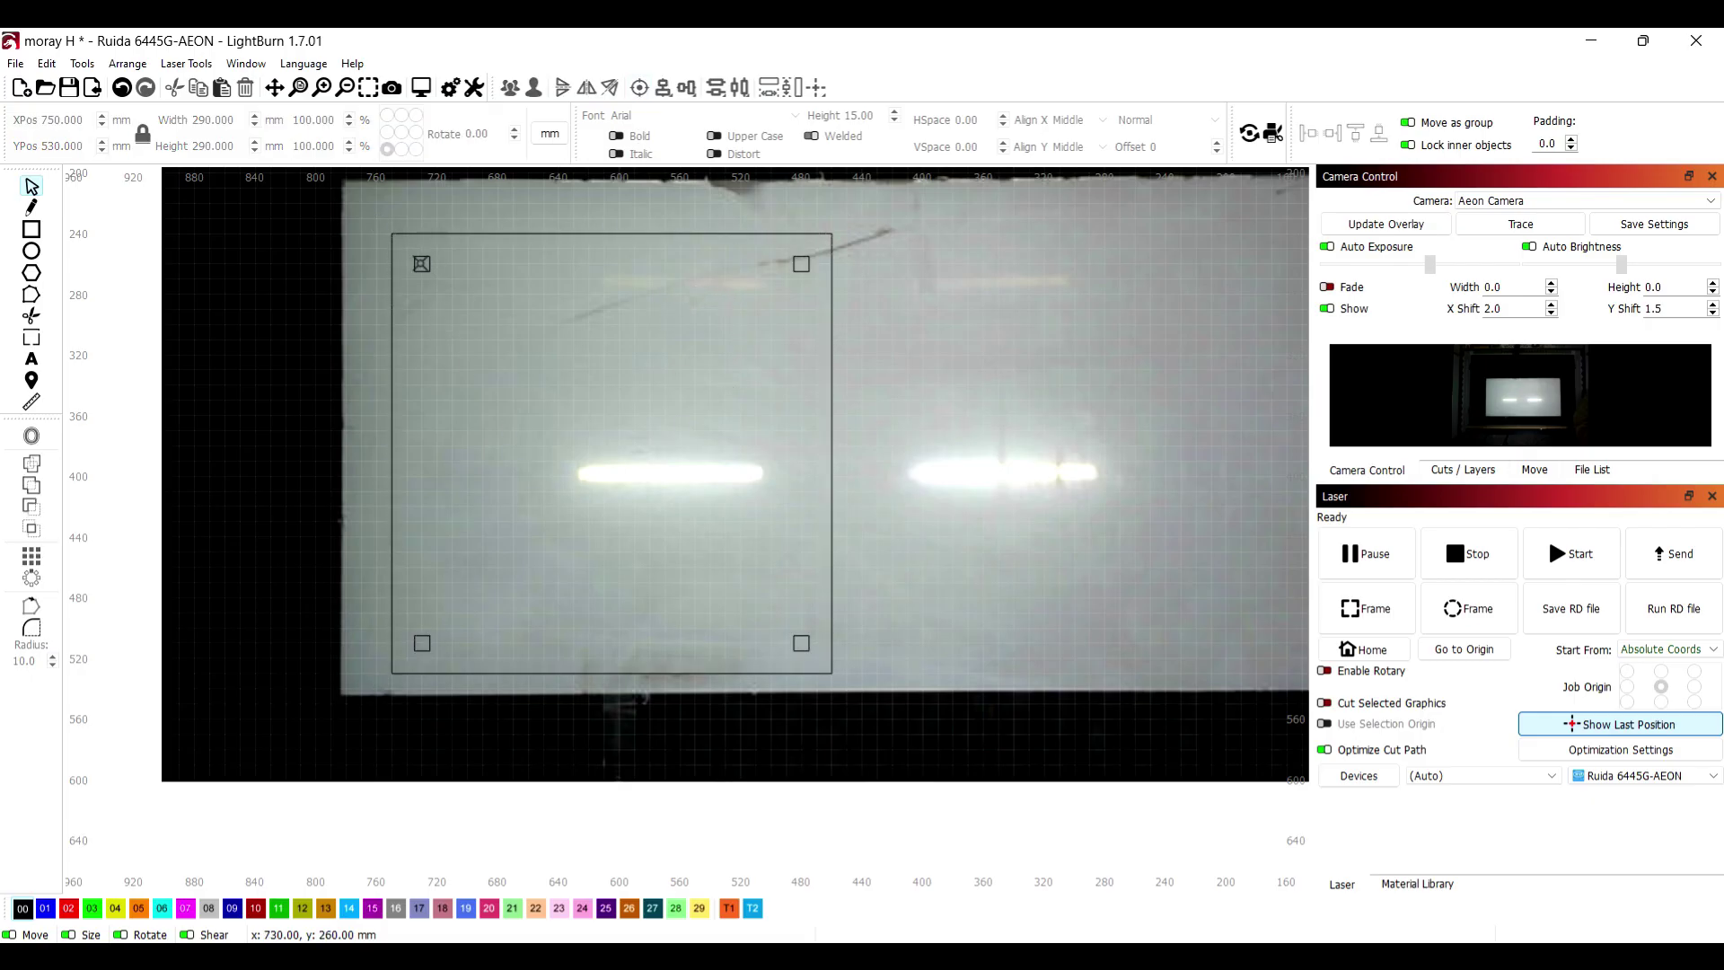
{"action": "left_click_drag", "start_coordinate": [409, 254], "coordinate": [819, 675]}
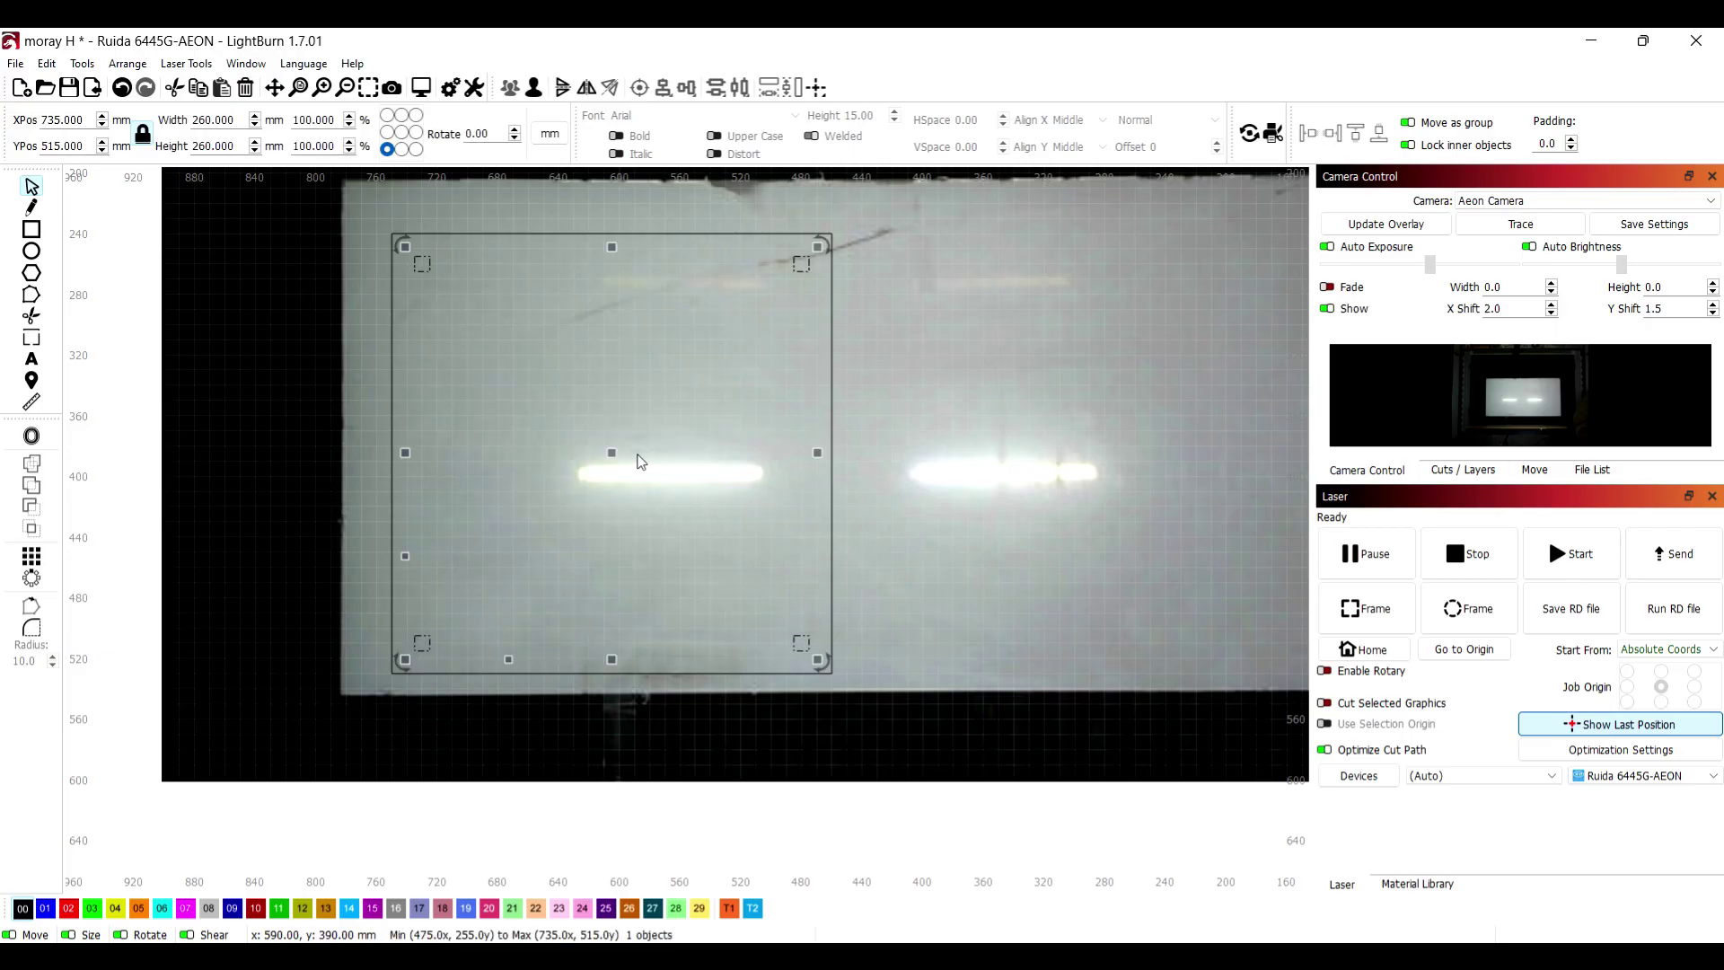
{"action": "left_click_drag", "start_coordinate": [613, 451], "coordinate": [781, 500]}
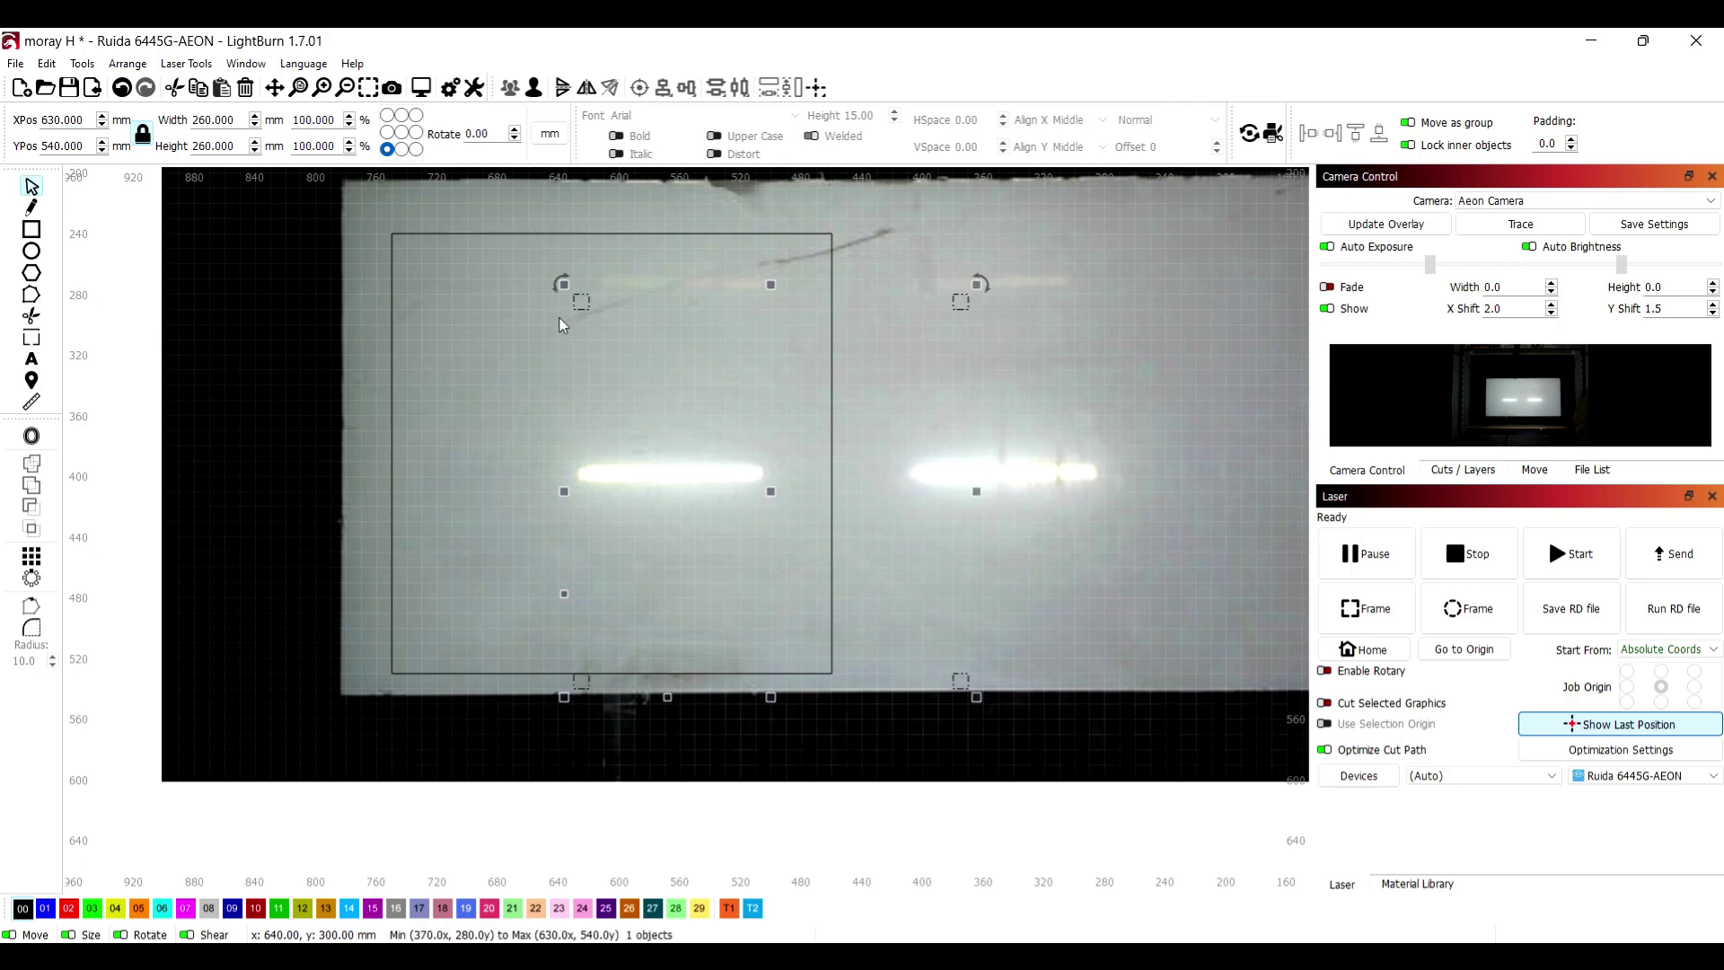
{"action": "key", "text": "ctrl+a"}
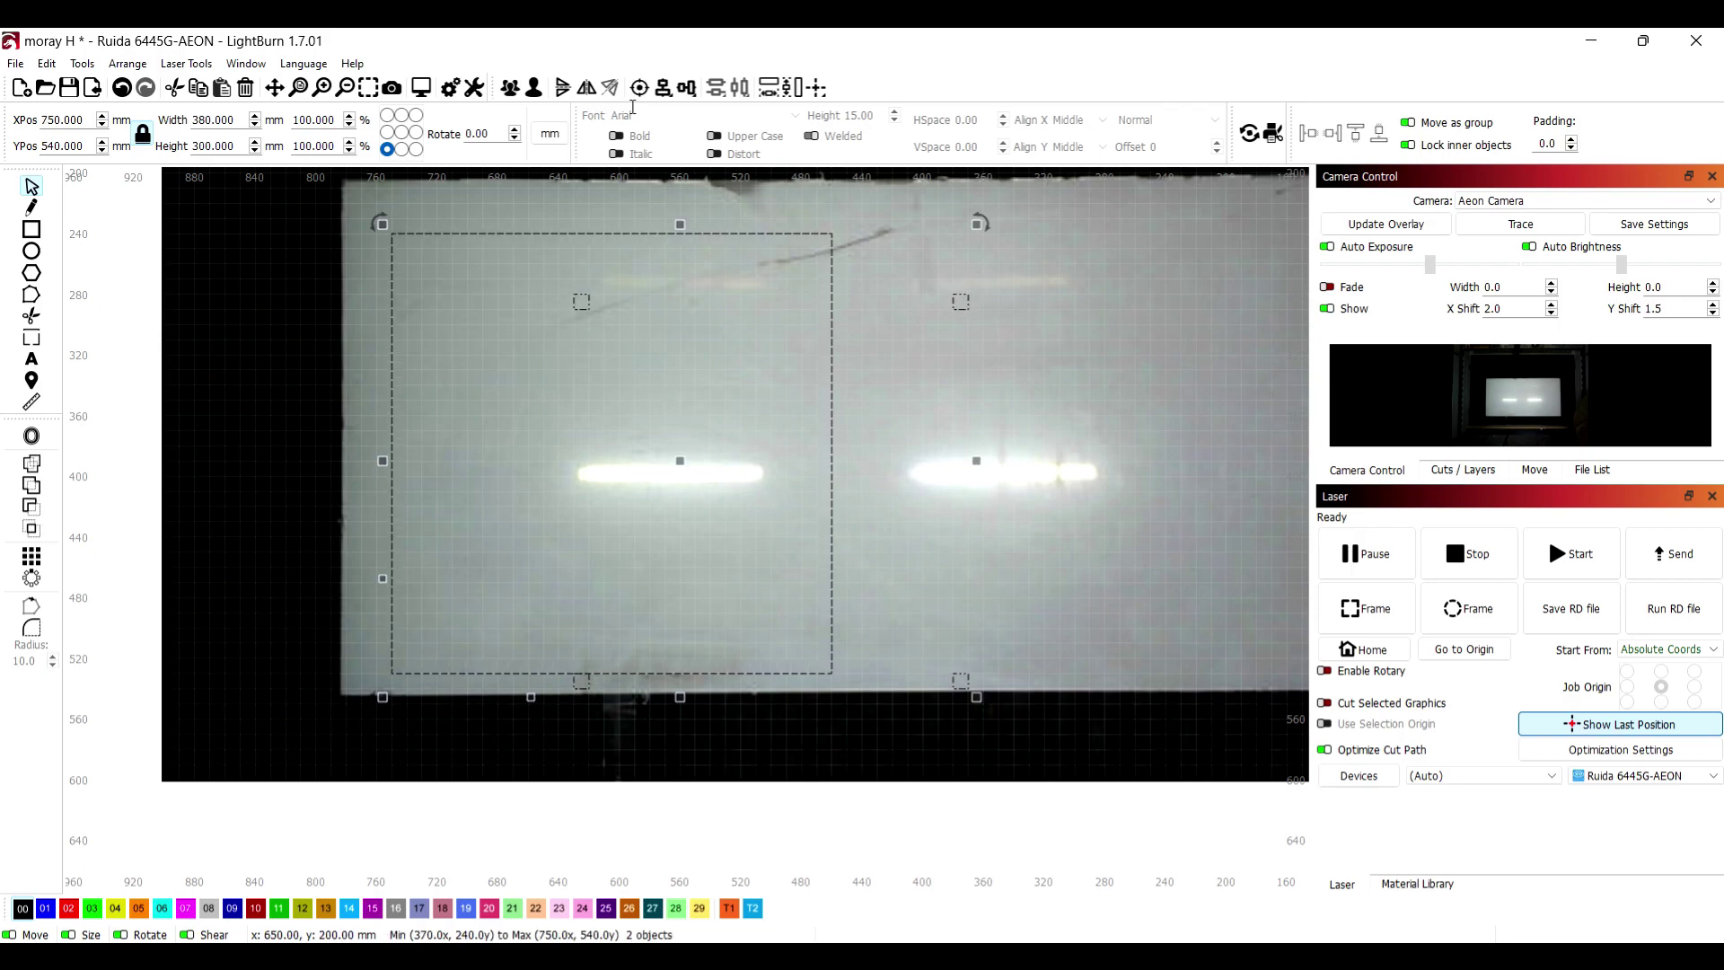
{"action": "key", "text": "c"}
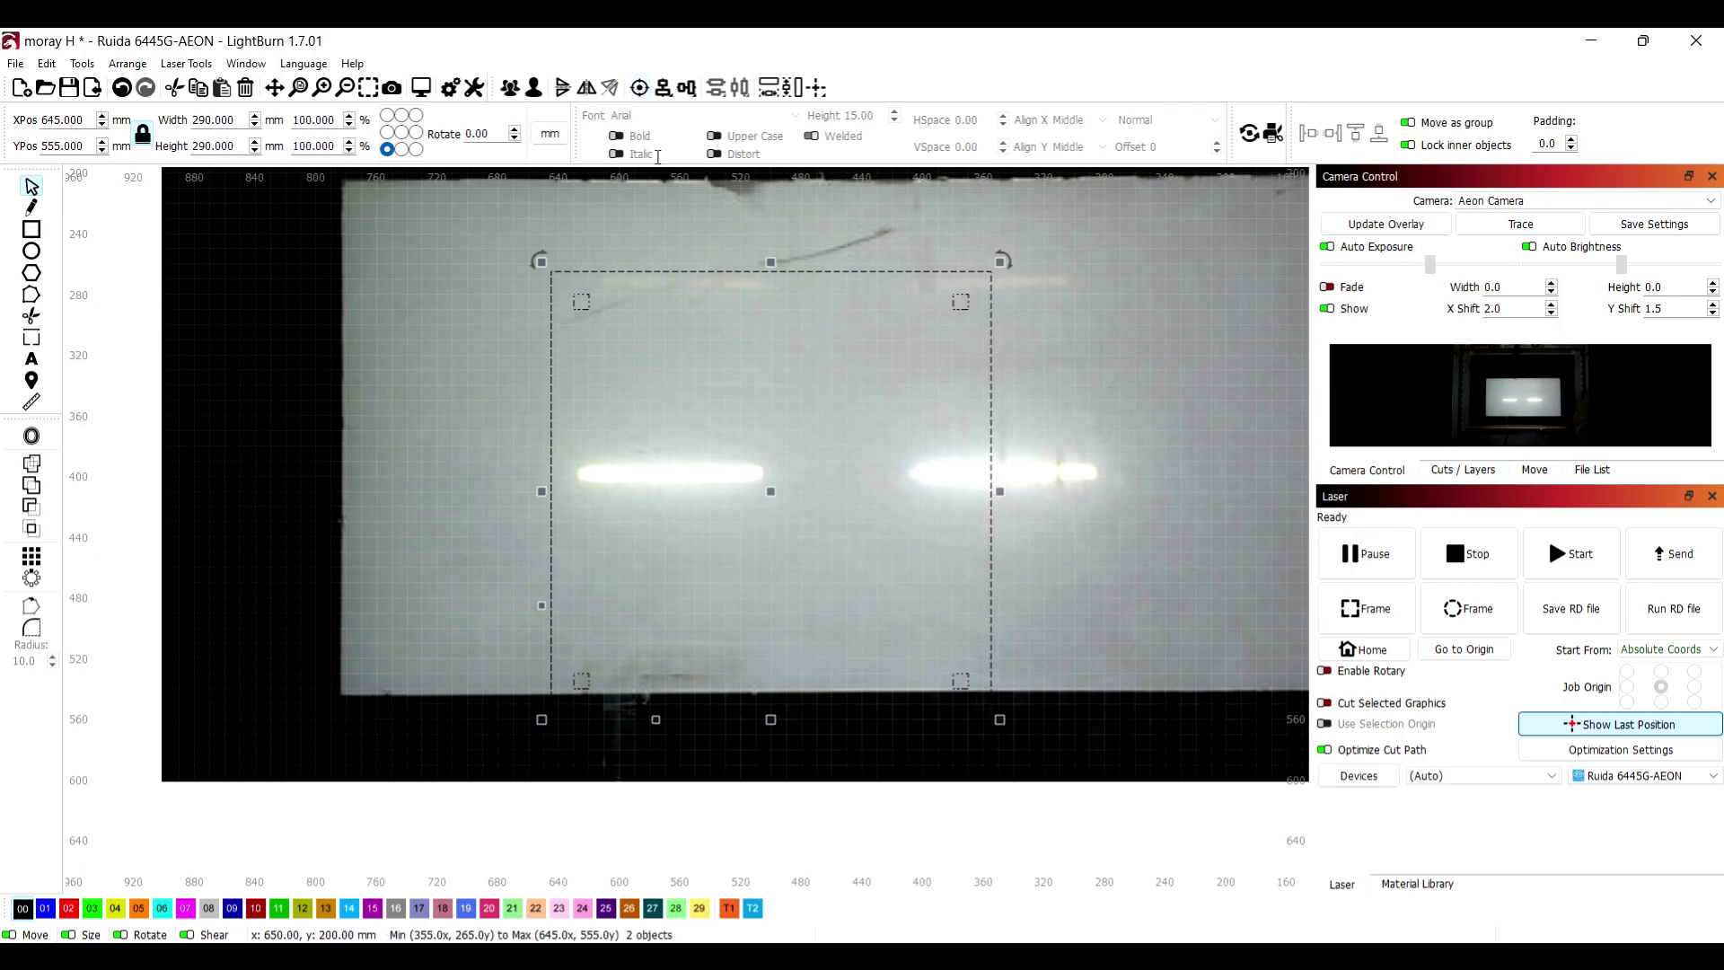
{"action": "left_click_drag", "start_coordinate": [771, 488], "coordinate": [591, 446]}
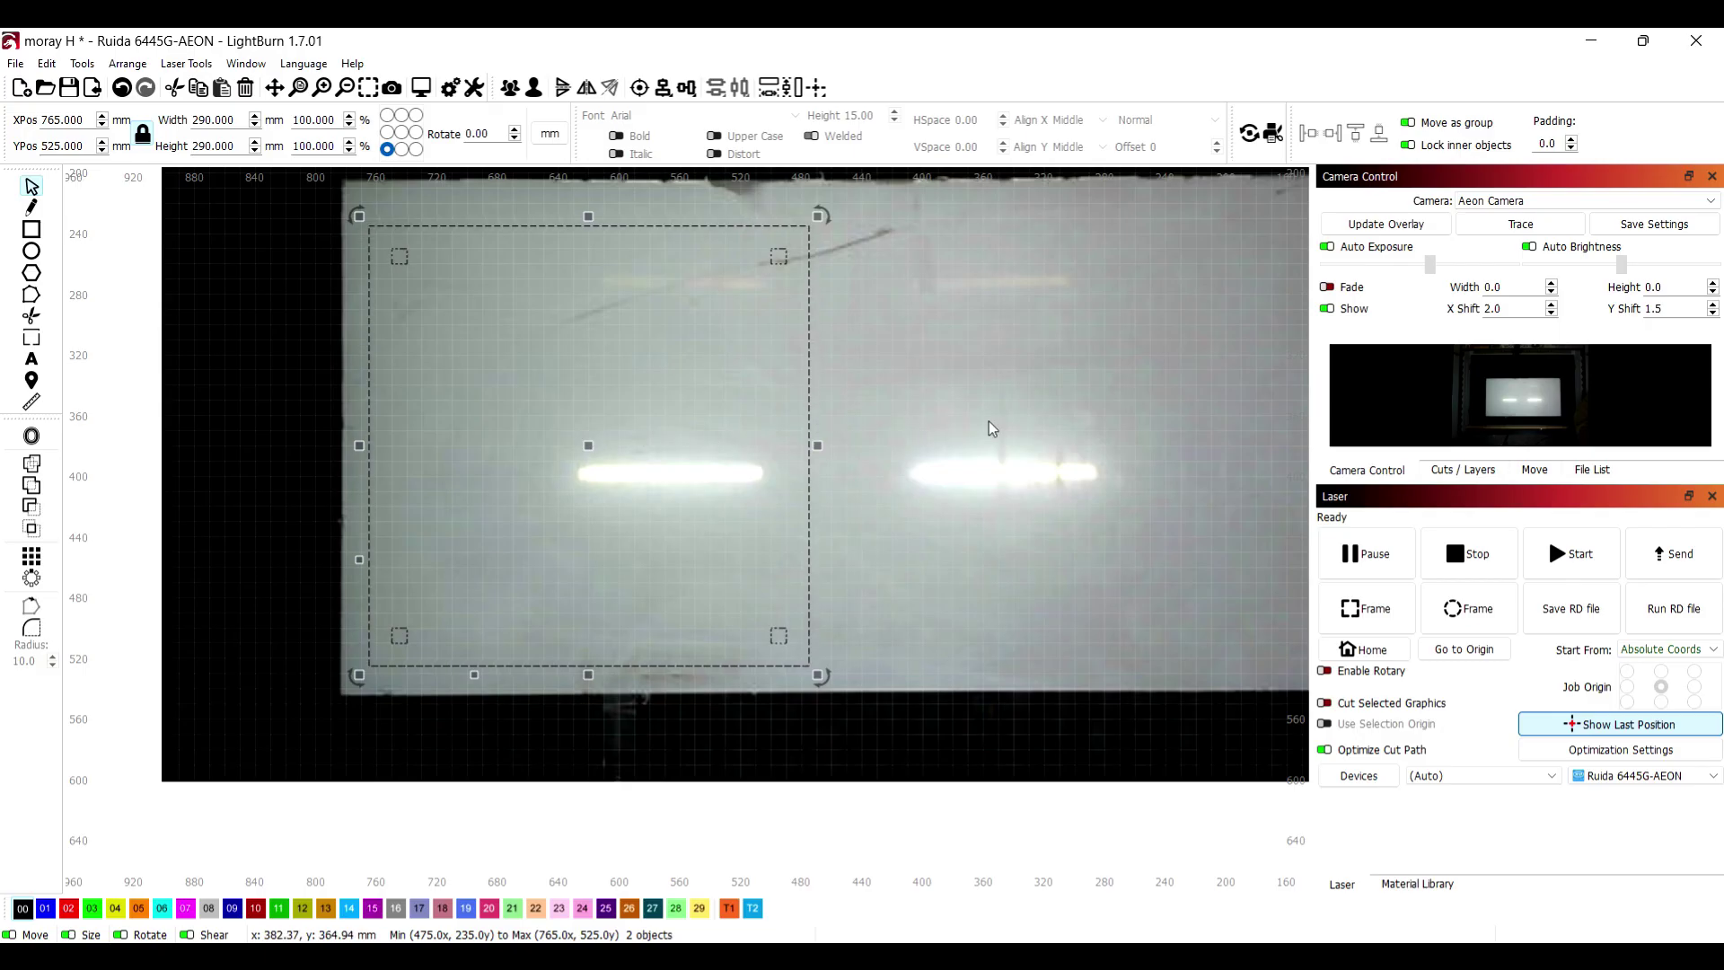
Step: Paste a copy of the panel and place it beside the first one on the right
{"action": "key", "text": "ctrl+v"}
{"action": "left_click_drag", "start_coordinate": [1076, 413], "coordinate": [1065, 449]}
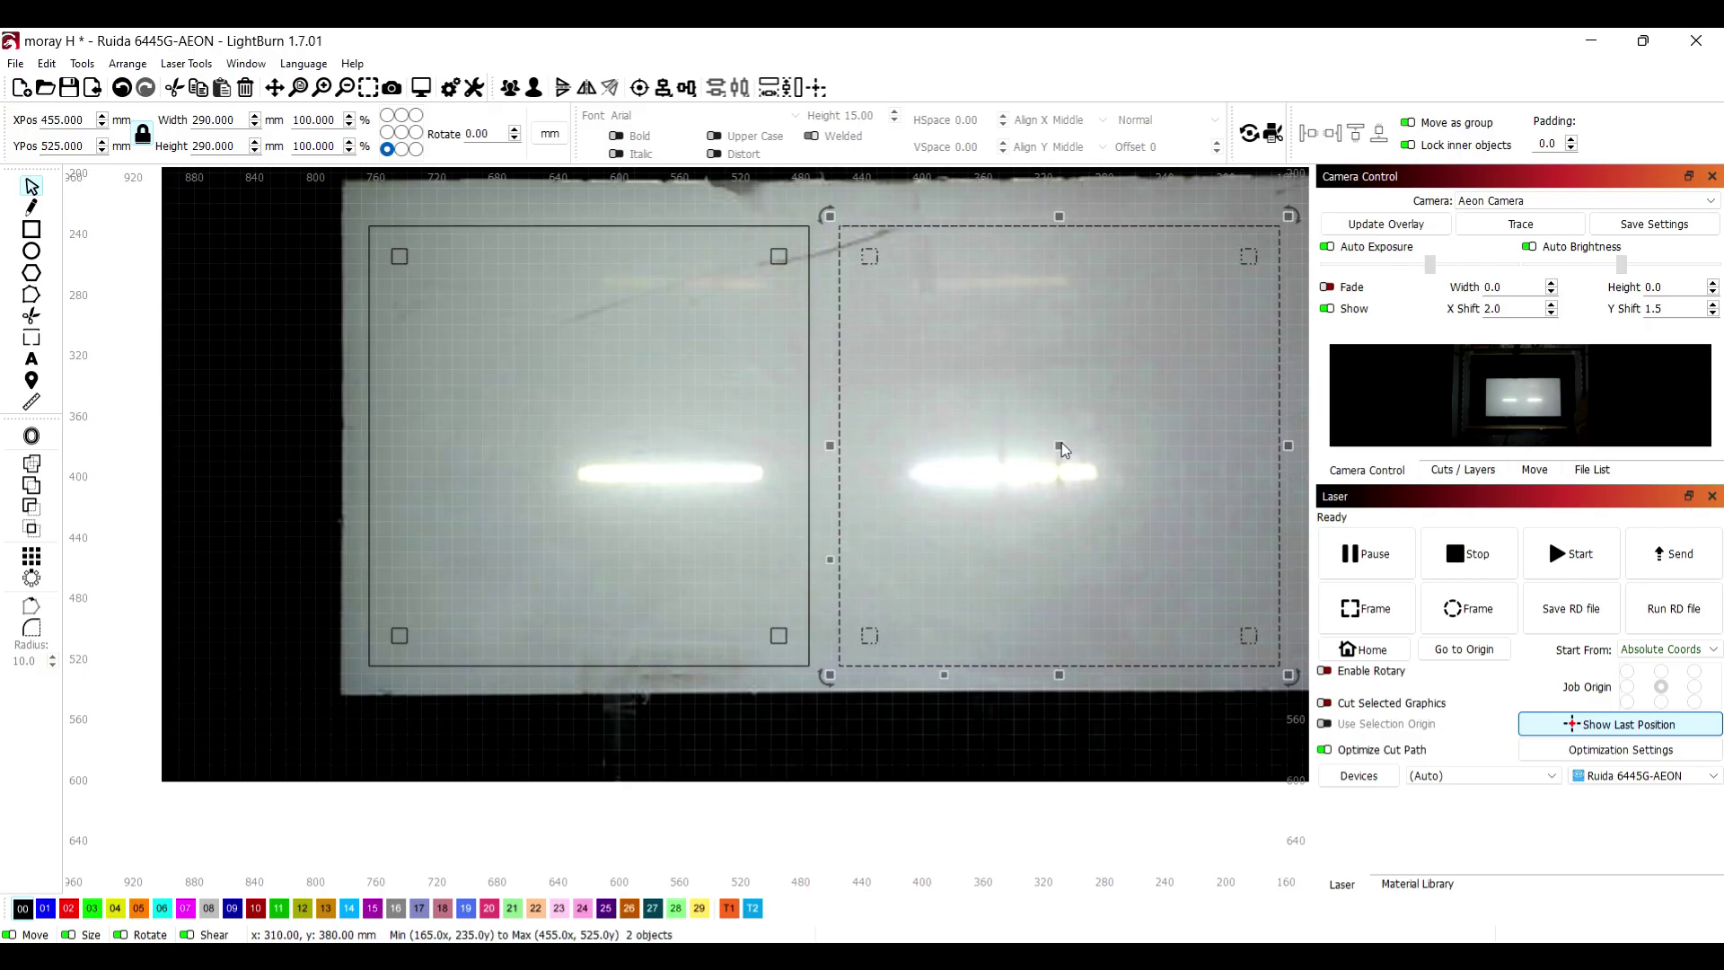
{"action": "left_click", "coordinate": [1463, 469]}
Step: Check layer C00's cut settings: 6mm ply at 4.0 mm/s and 90% power
{"action": "left_click", "coordinate": [1490, 223]}
{"action": "left_click", "coordinate": [1489, 222]}
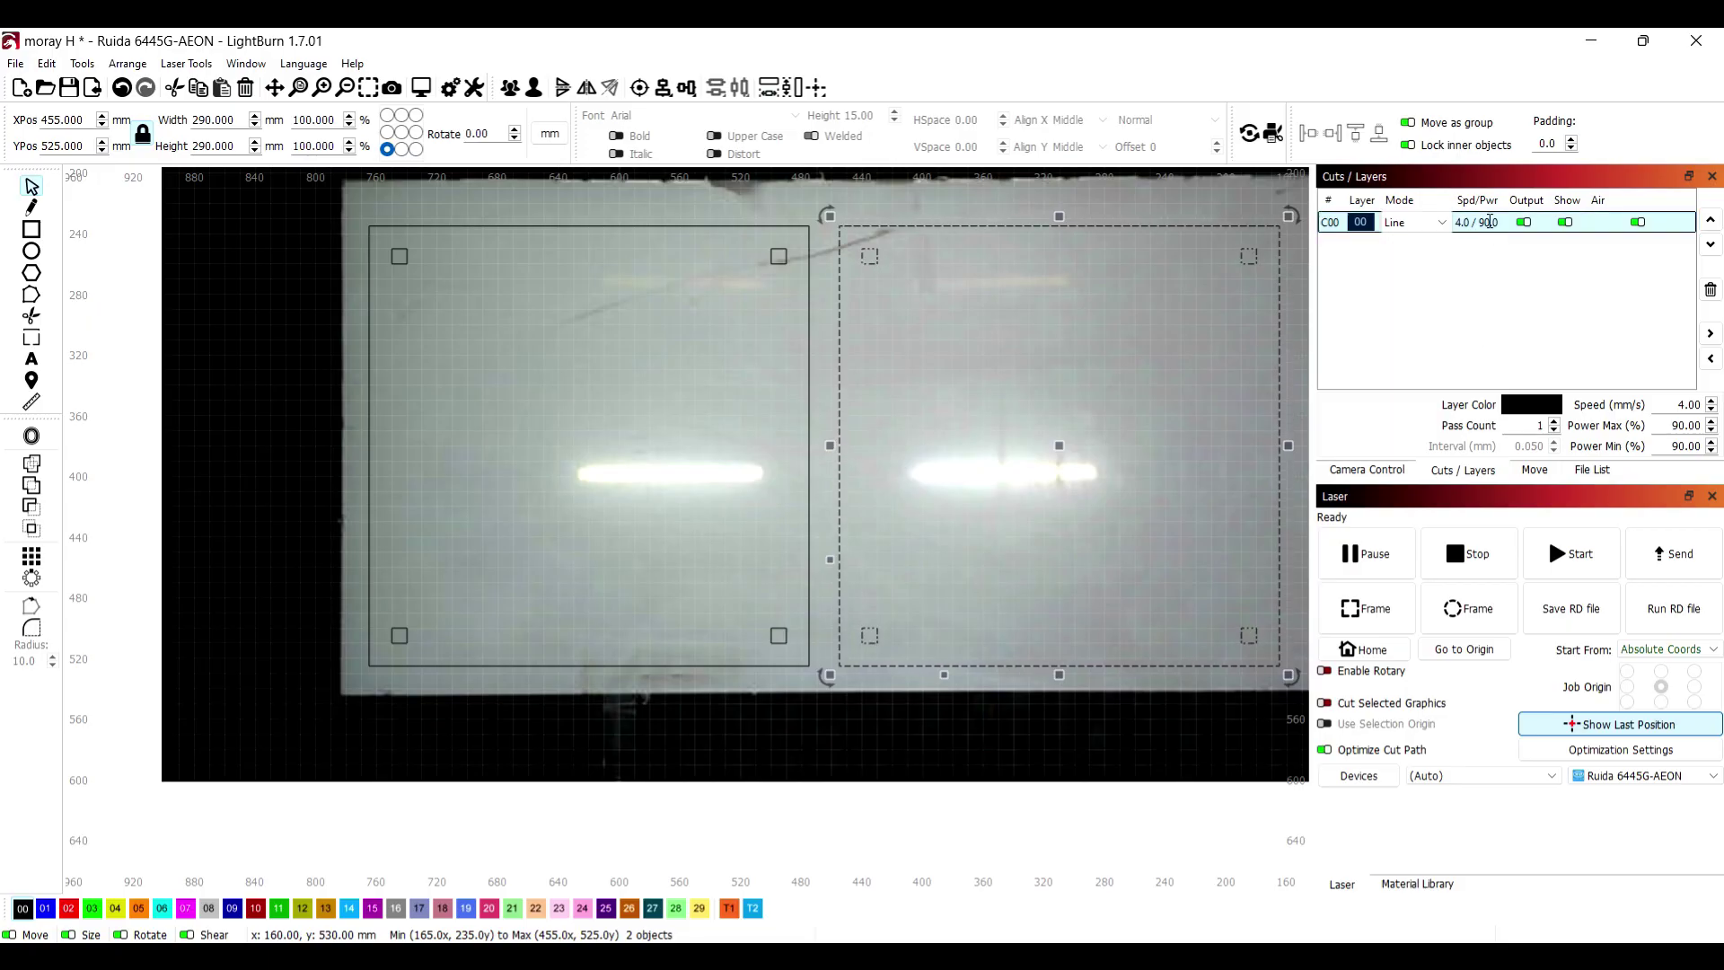
{"action": "double_click", "coordinate": [1489, 223]}
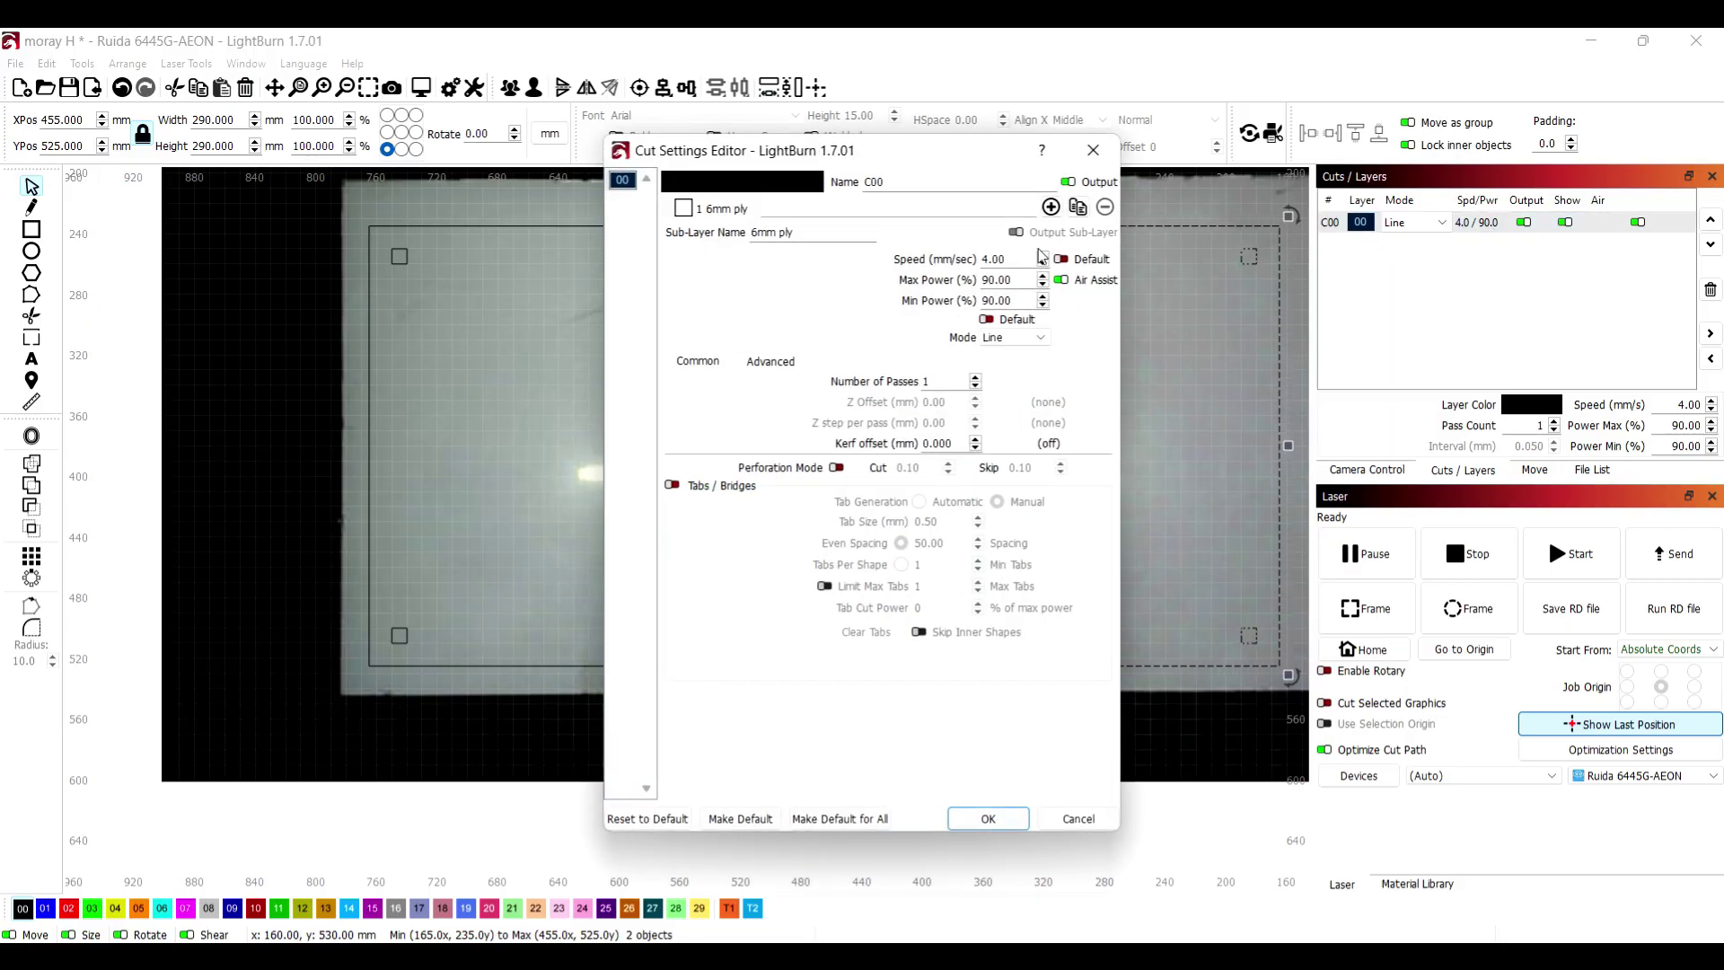
{"action": "left_click", "coordinate": [988, 819]}
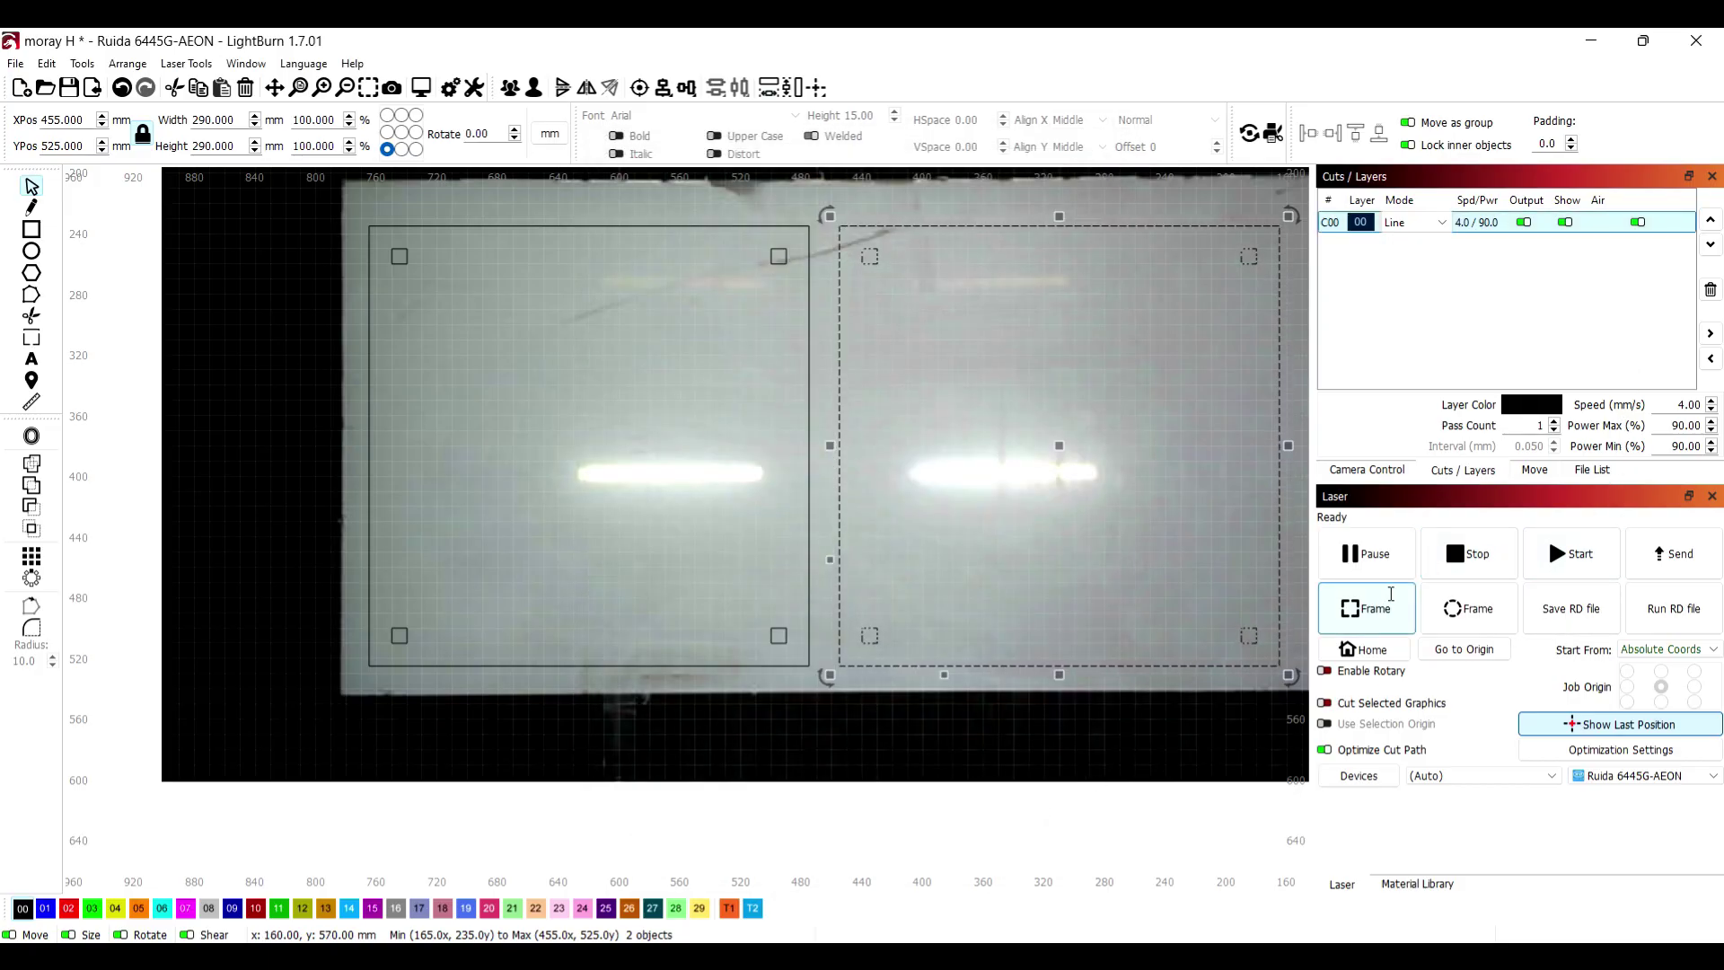
{"action": "left_click", "coordinate": [1390, 594]}
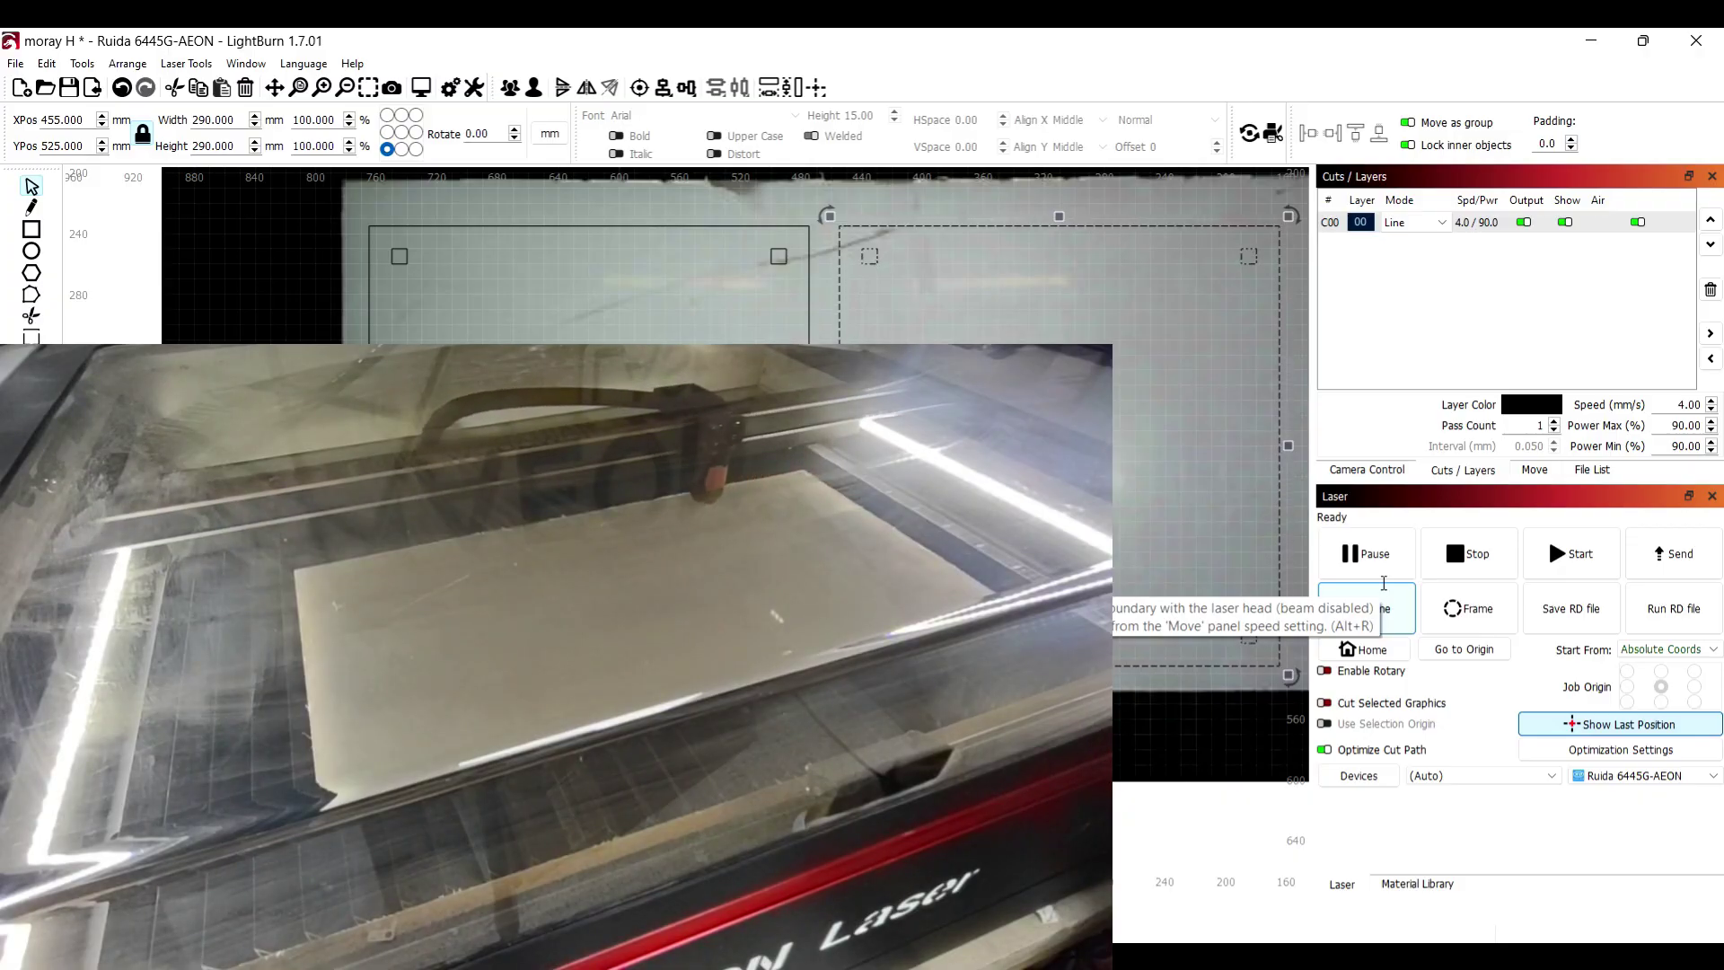
Step: Frame the job with the laser head, then shift both panels 5 mm right and 10 mm up
{"action": "left_click", "coordinate": [1365, 608]}
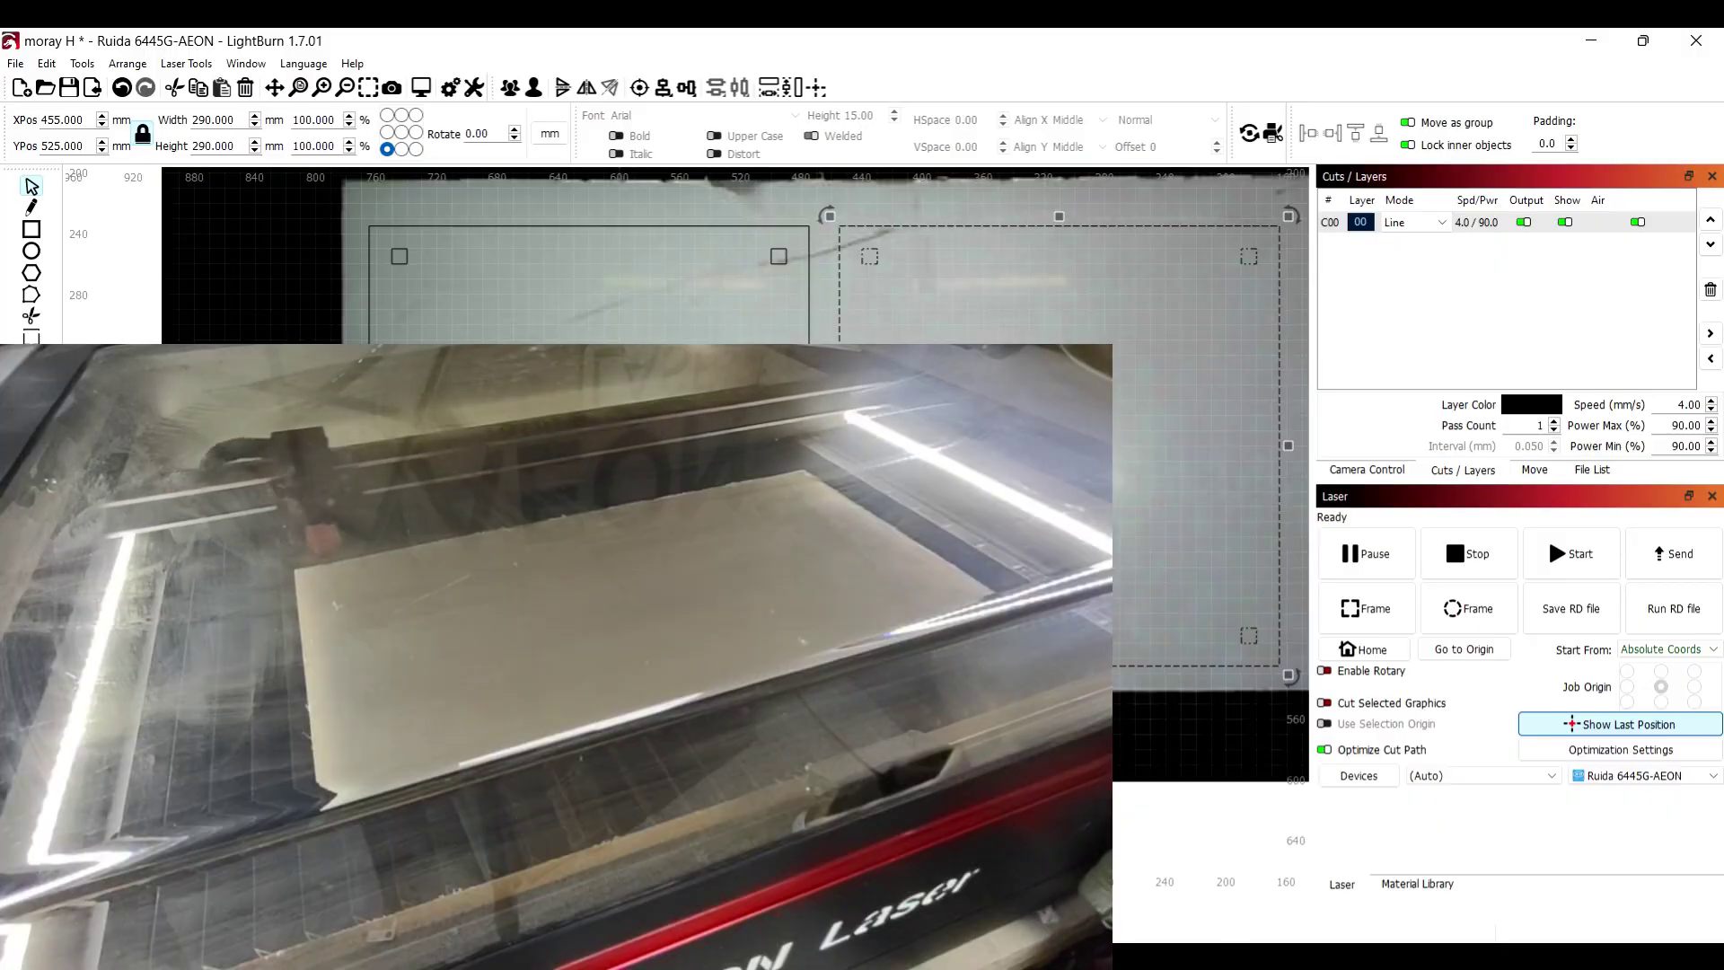
{"action": "key", "text": "ctrl+a"}
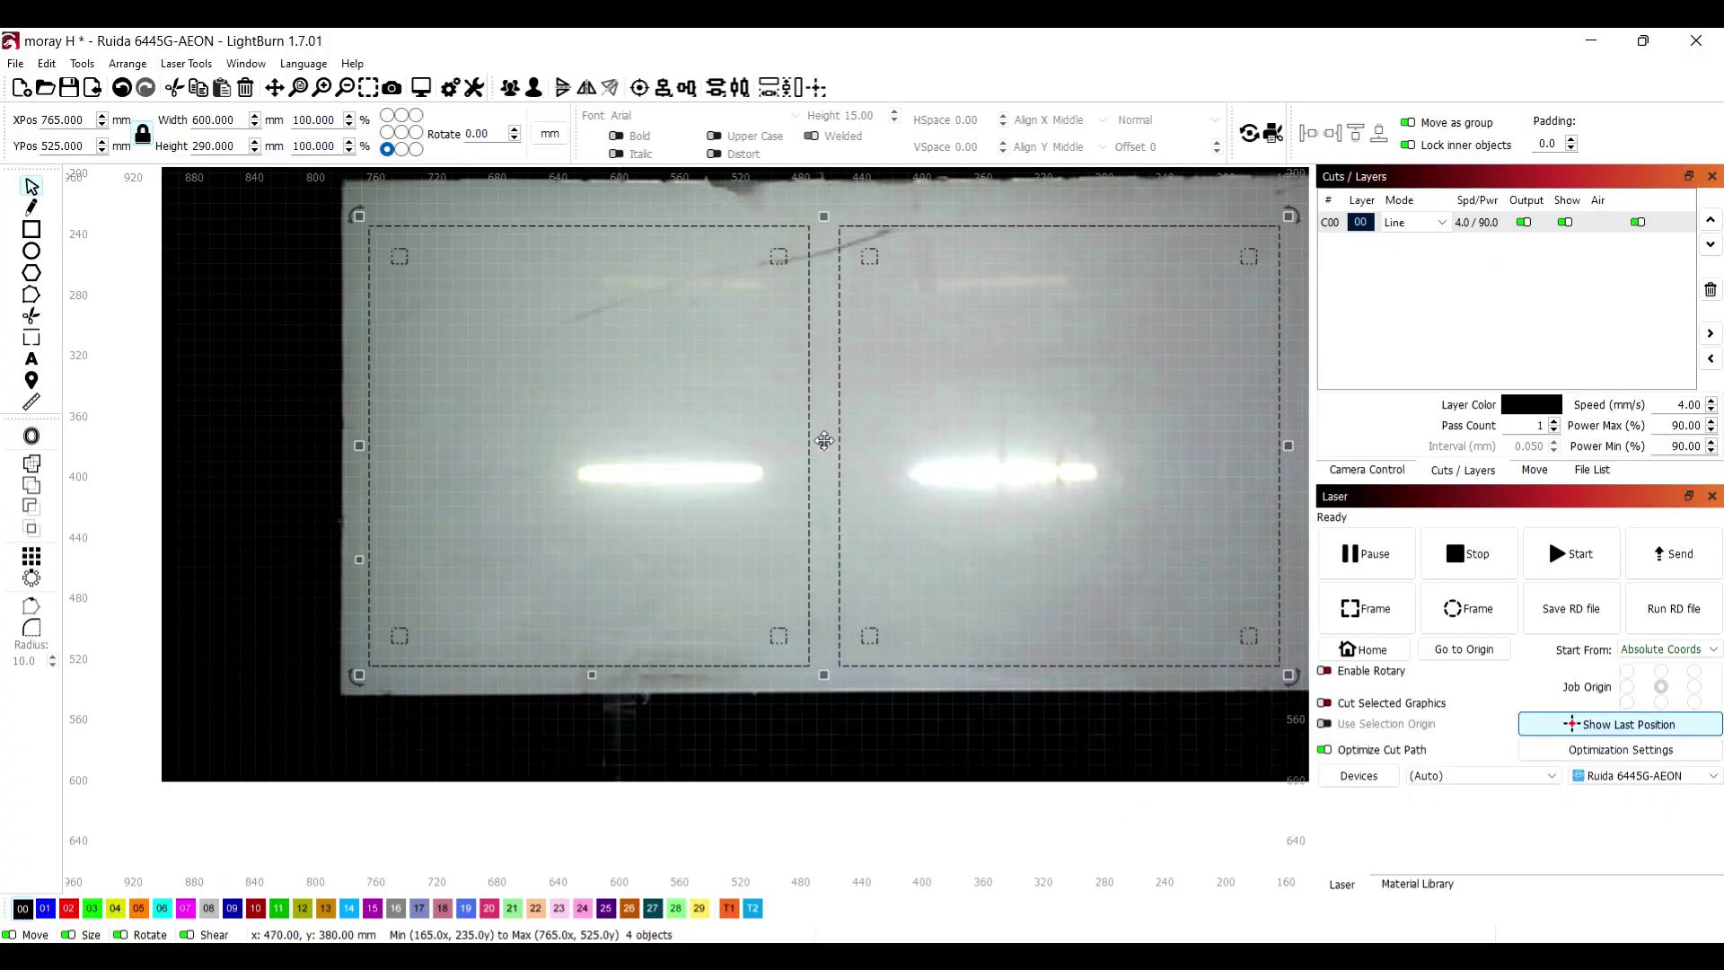
{"action": "left_click_drag", "start_coordinate": [827, 447], "coordinate": [828, 440]}
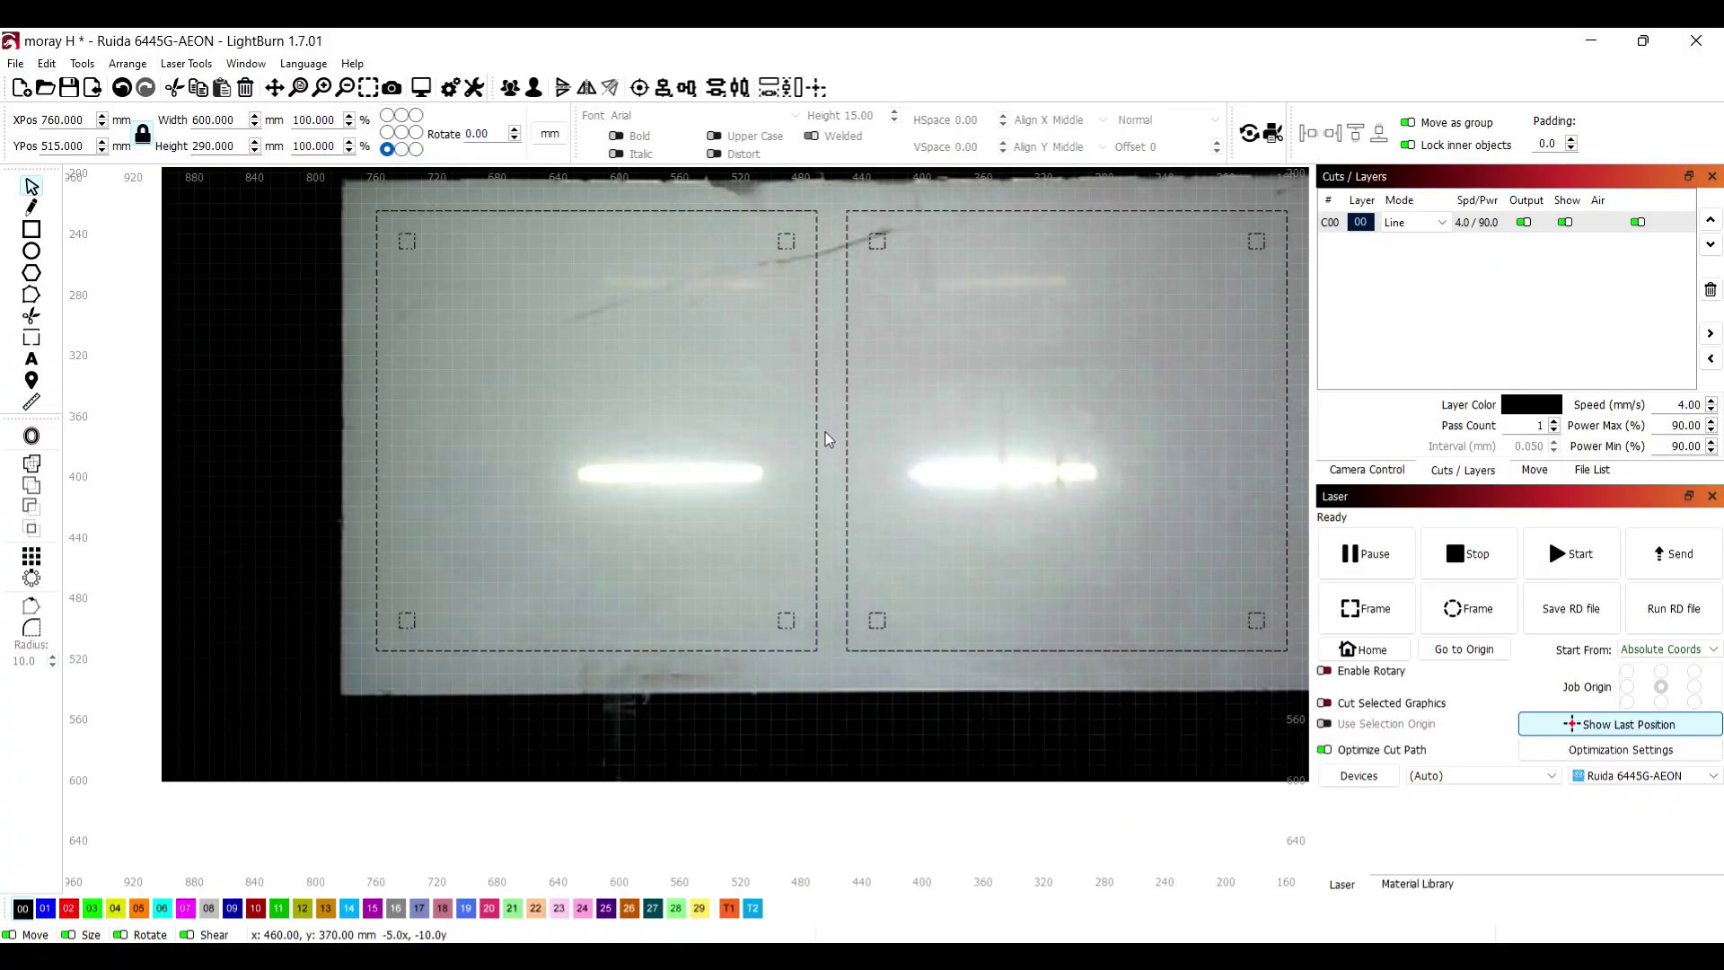